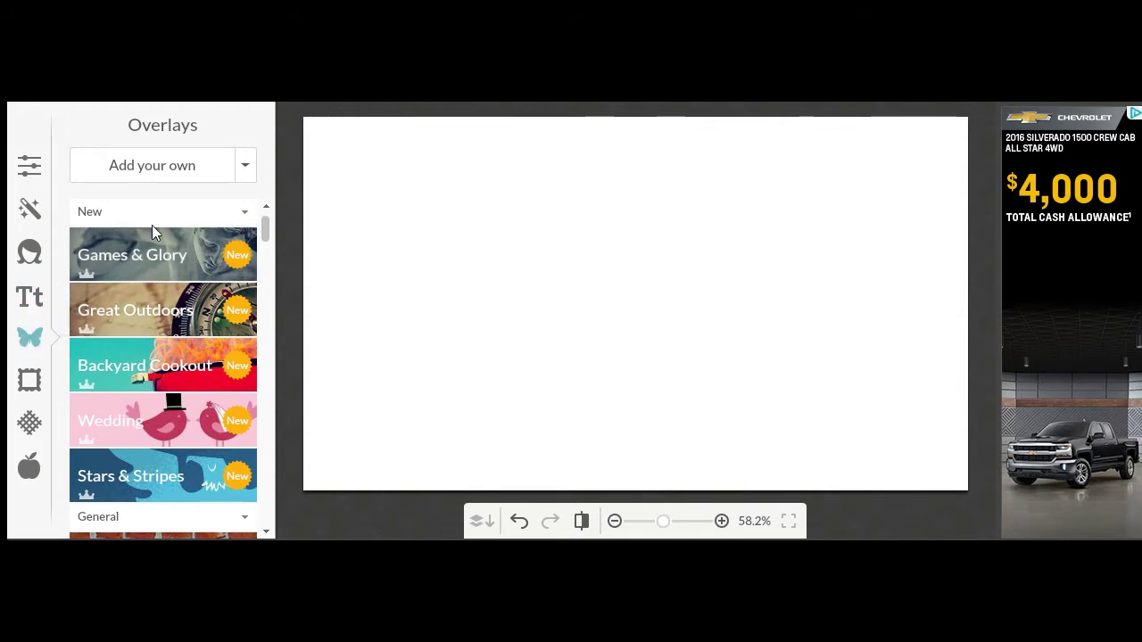
- Add FSCN1074.JPG from the Pictures\2016-07 folder as the overlay photo
left_click(163, 170)
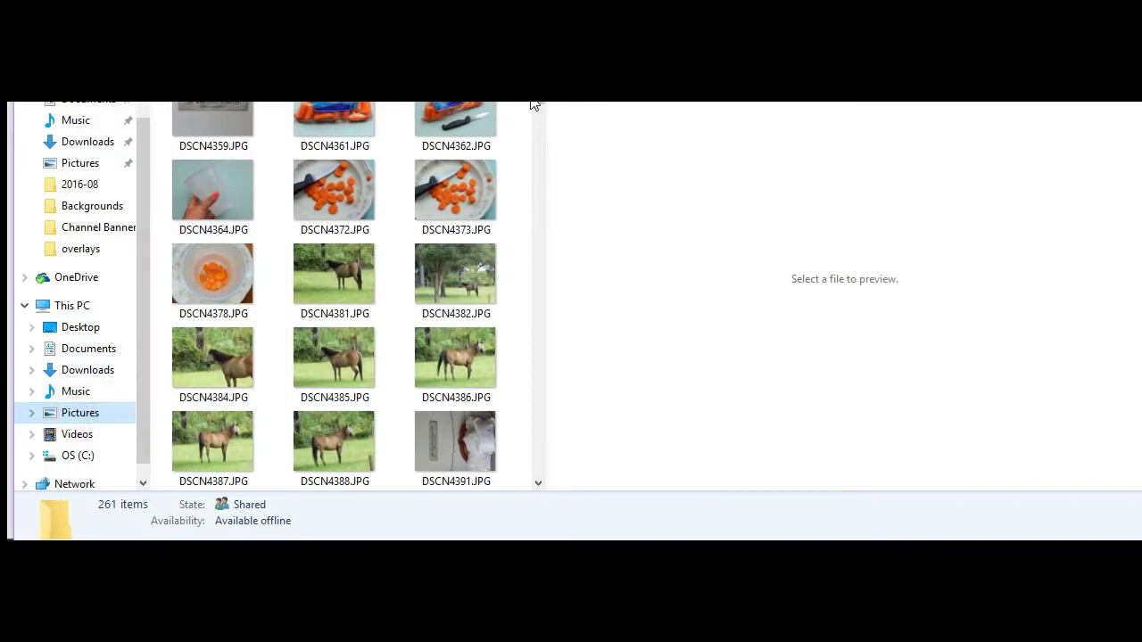
key("alt+Up")
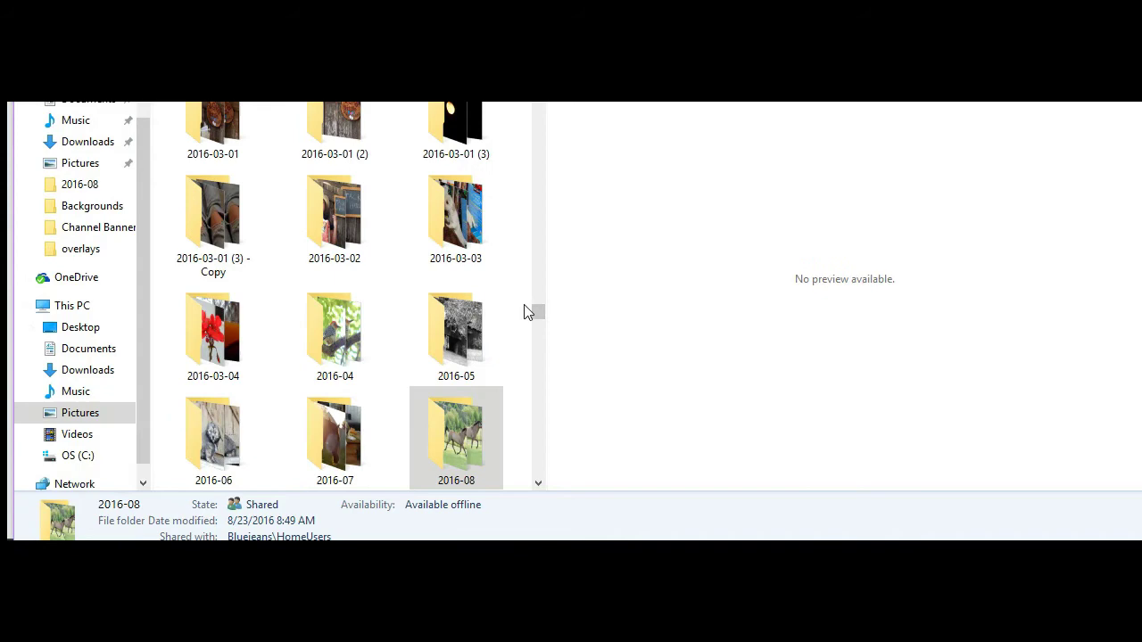
double_click(337, 436)
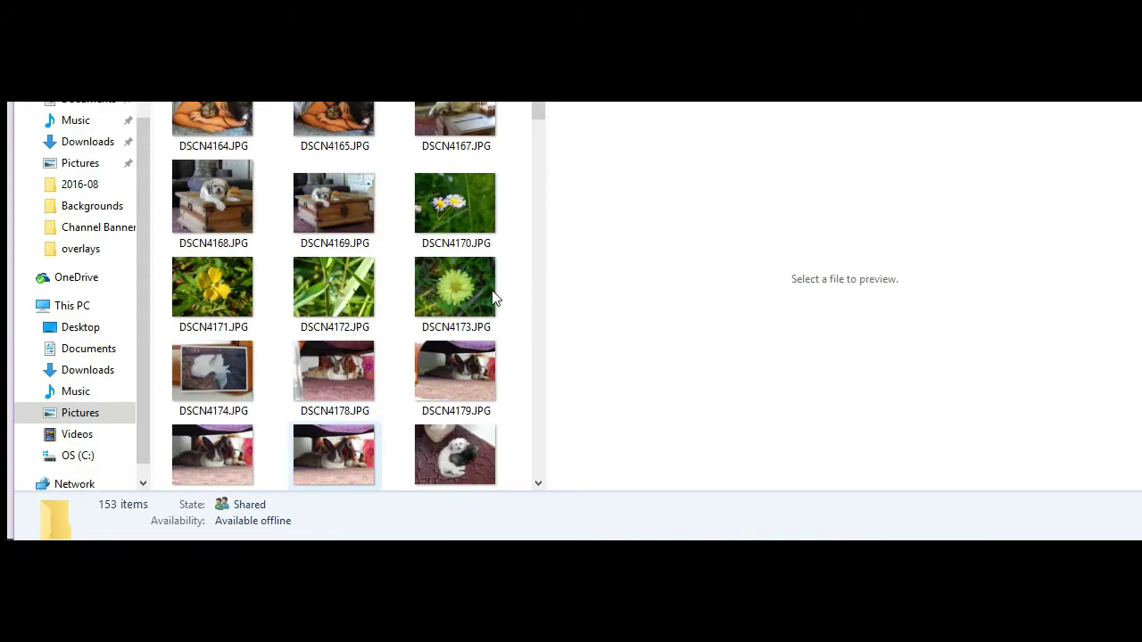
left_click(335, 196)
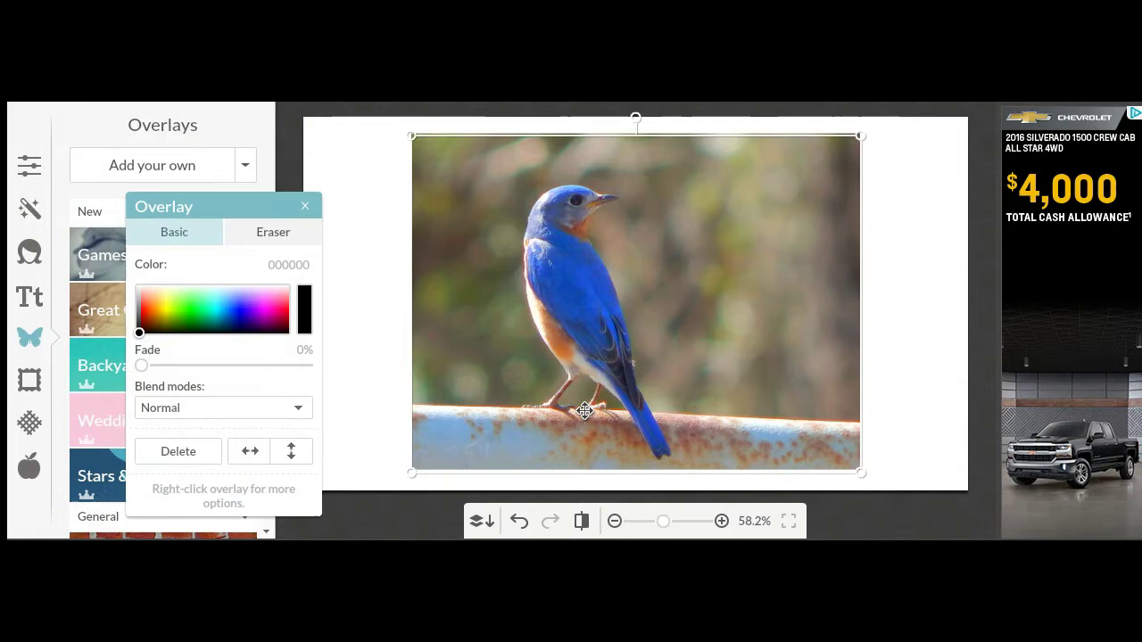
- Switch the overlay to erasing and lower the eraser hardness to 26 at size 74
left_click(293, 234)
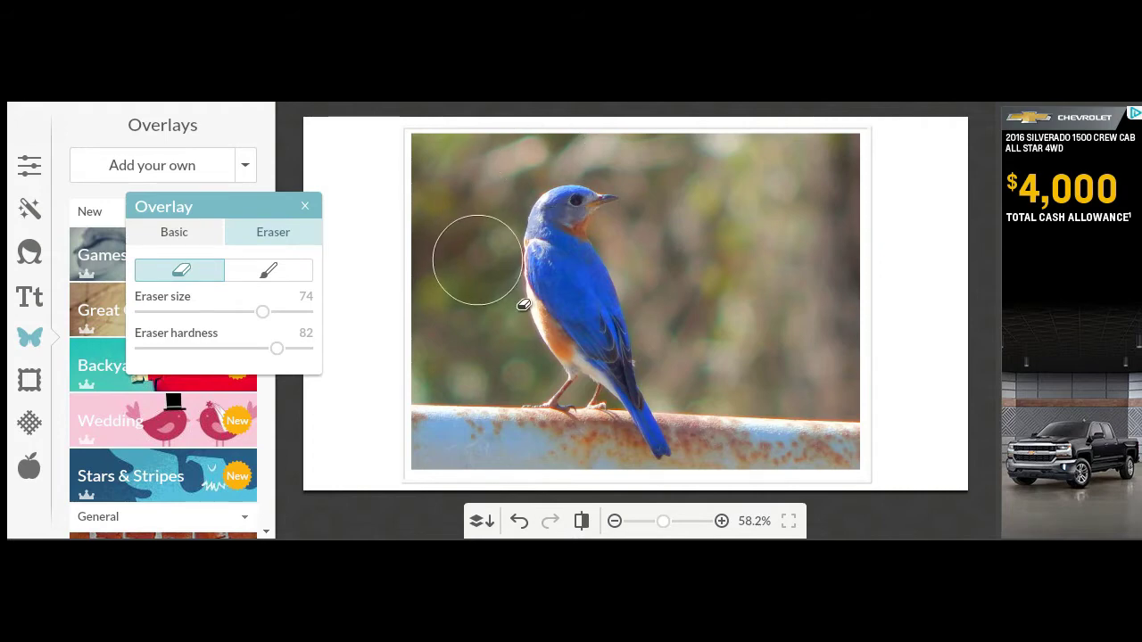
left_click(183, 348)
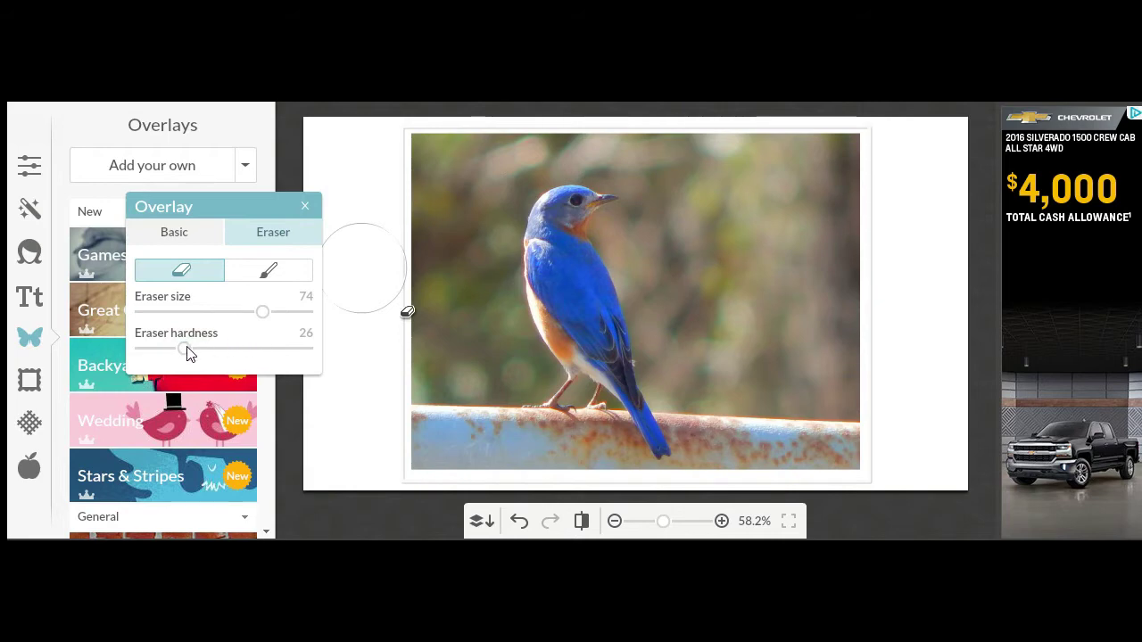
- At hardness 82, erase background along the bird's upper-left side, then soften hardness to 21
left_click_drag(185, 348, 280, 330)
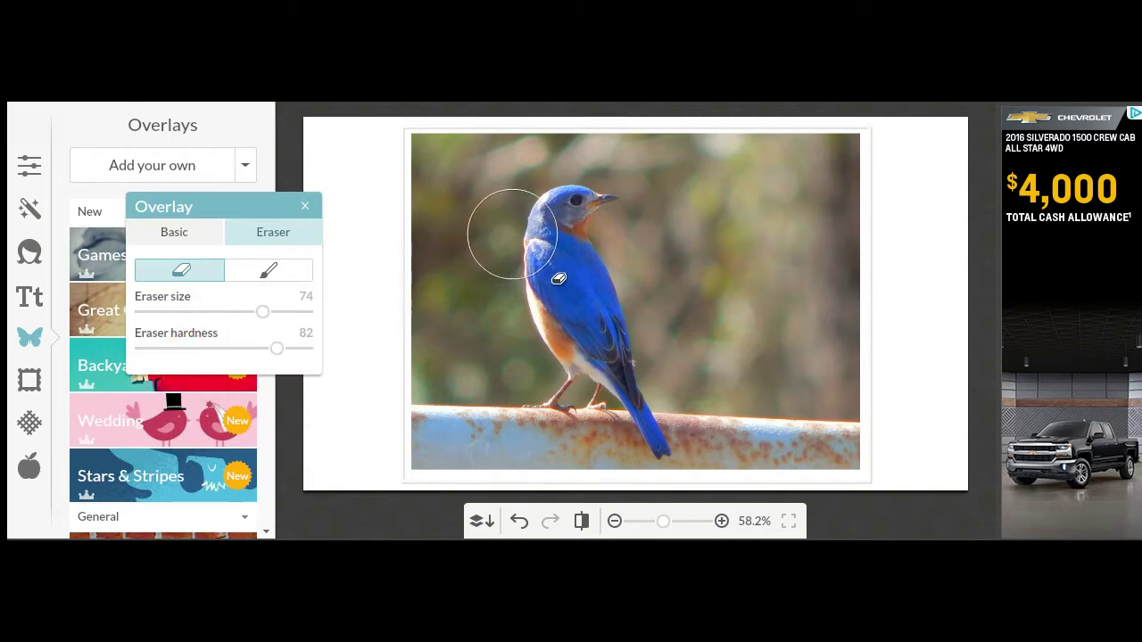
mouse_move(526, 277)
left_mouse_down()
mouse_move(487, 275)
mouse_move(484, 230)
mouse_move(464, 260)
mouse_move(461, 374)
mouse_move(478, 400)
mouse_move(447, 403)
mouse_move(502, 390)
mouse_move(494, 306)
mouse_move(553, 163)
mouse_move(747, 153)
mouse_move(759, 178)
mouse_move(604, 175)
mouse_move(726, 158)
mouse_move(722, 298)
mouse_move(762, 398)
mouse_move(869, 407)
mouse_move(892, 378)
mouse_move(796, 316)
mouse_move(808, 187)
mouse_move(841, 235)
mouse_move(877, 191)
mouse_move(865, 297)
mouse_move(728, 419)
mouse_move(716, 331)
left_mouse_up()
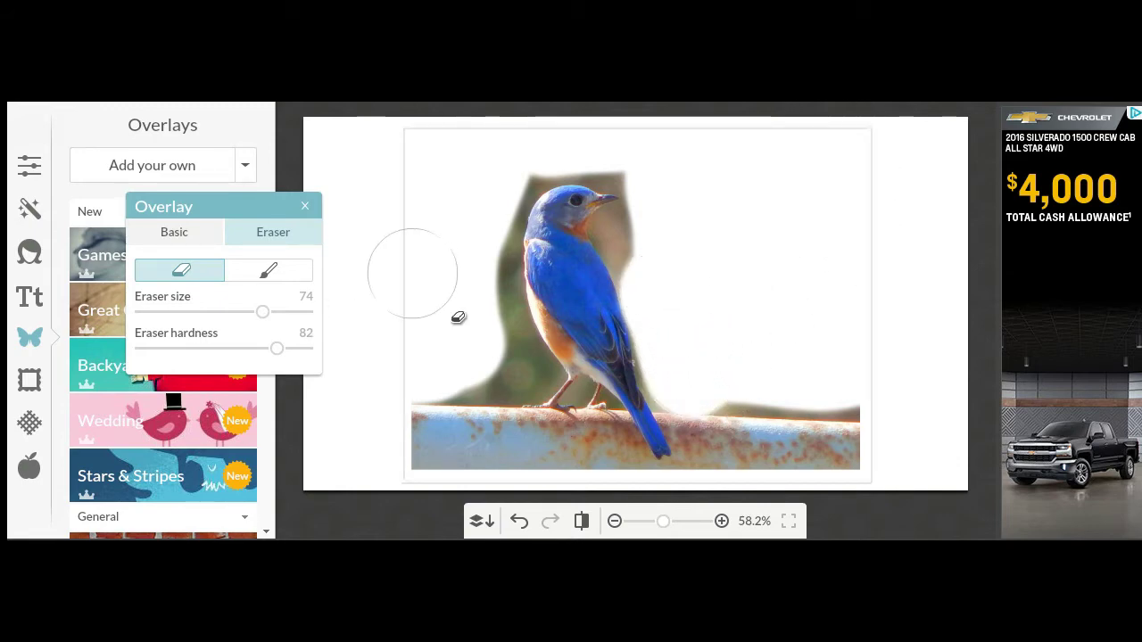
left_click_drag(277, 349, 176, 355)
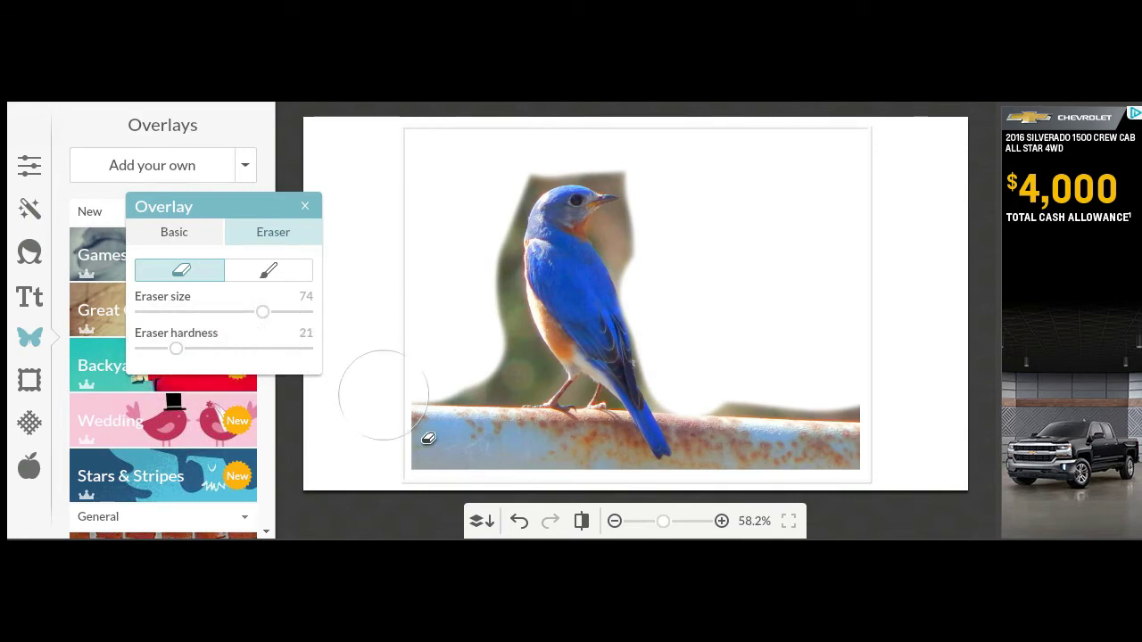
- Set eraser size to 55 and erase the greenish background beside the bird's breast and legs
left_click_drag(262, 312, 234, 307)
mouse_move(425, 355)
left_mouse_down()
mouse_move(531, 401)
mouse_move(520, 414)
mouse_move(461, 405)
mouse_move(479, 420)
mouse_move(491, 393)
mouse_move(502, 413)
mouse_move(458, 407)
mouse_move(515, 413)
mouse_move(446, 413)
left_mouse_up()
mouse_move(514, 367)
left_mouse_down()
mouse_move(479, 300)
mouse_move(516, 366)
mouse_move(519, 383)
mouse_move(492, 382)
mouse_move(505, 385)
left_mouse_up()
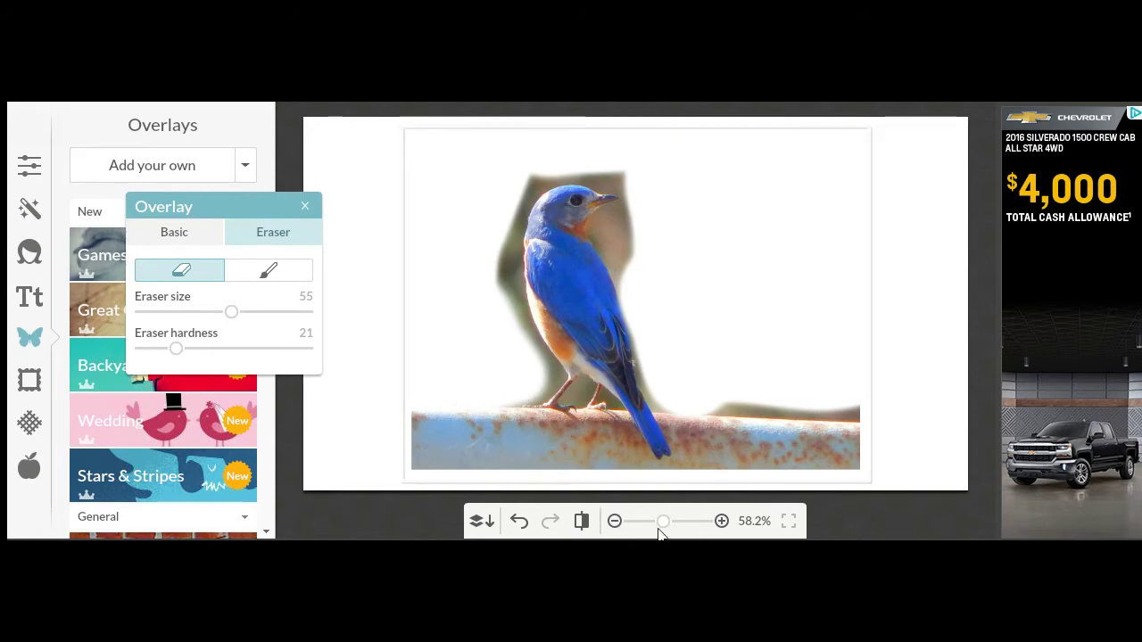
- Zoom to 120% on the bird's legs and erase the background left of them
left_click(720, 521)
left_click(686, 522)
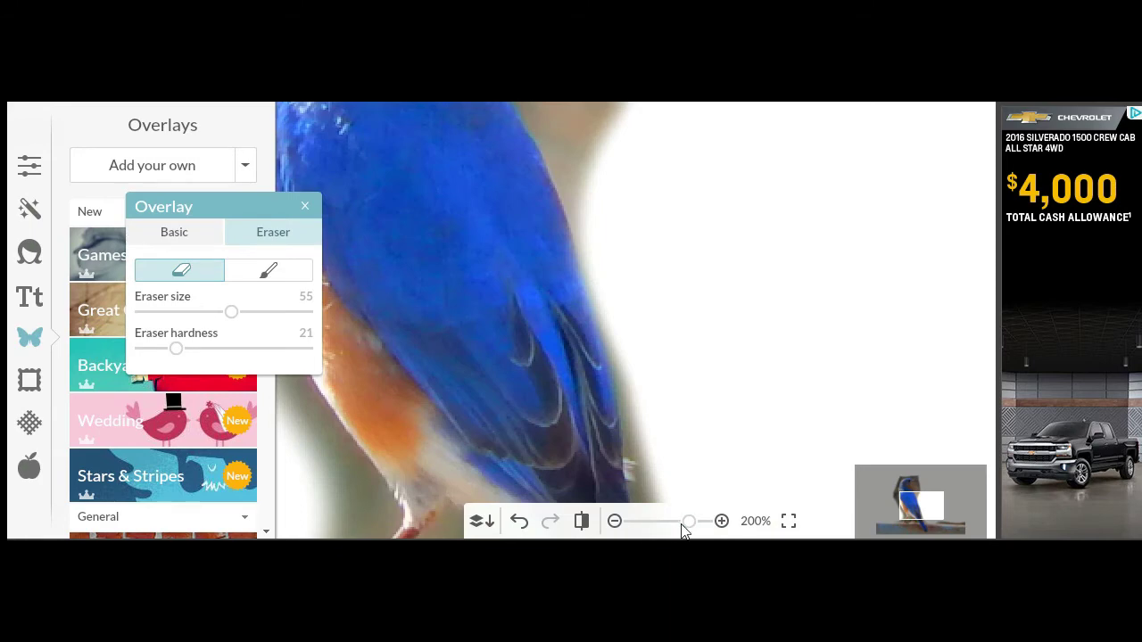
left_click(676, 521)
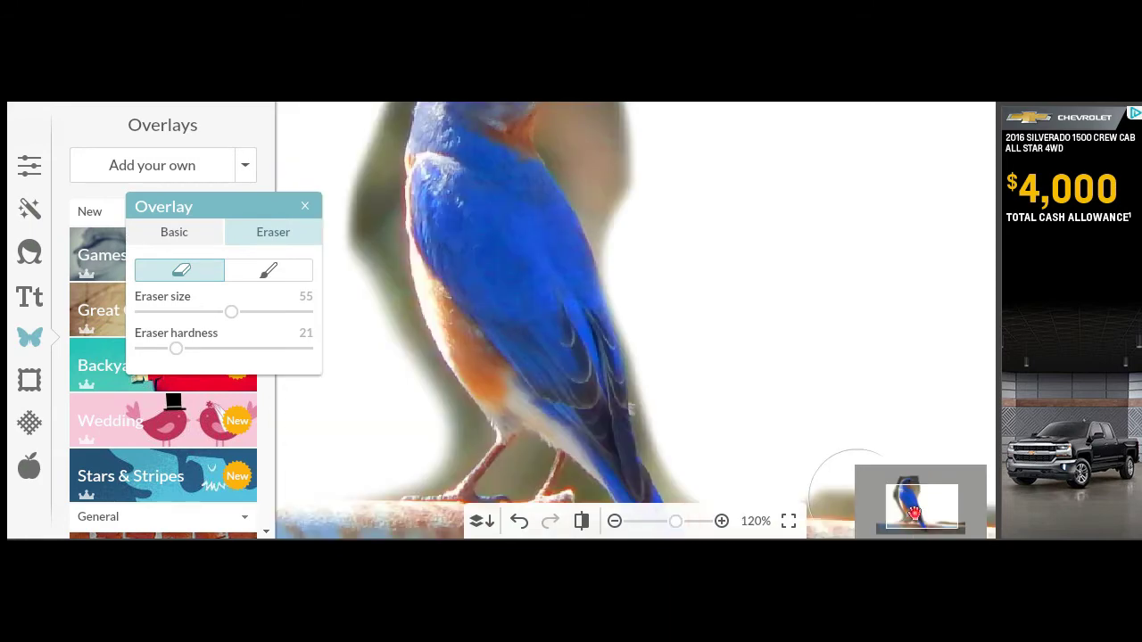
left_click_drag(914, 513, 903, 520)
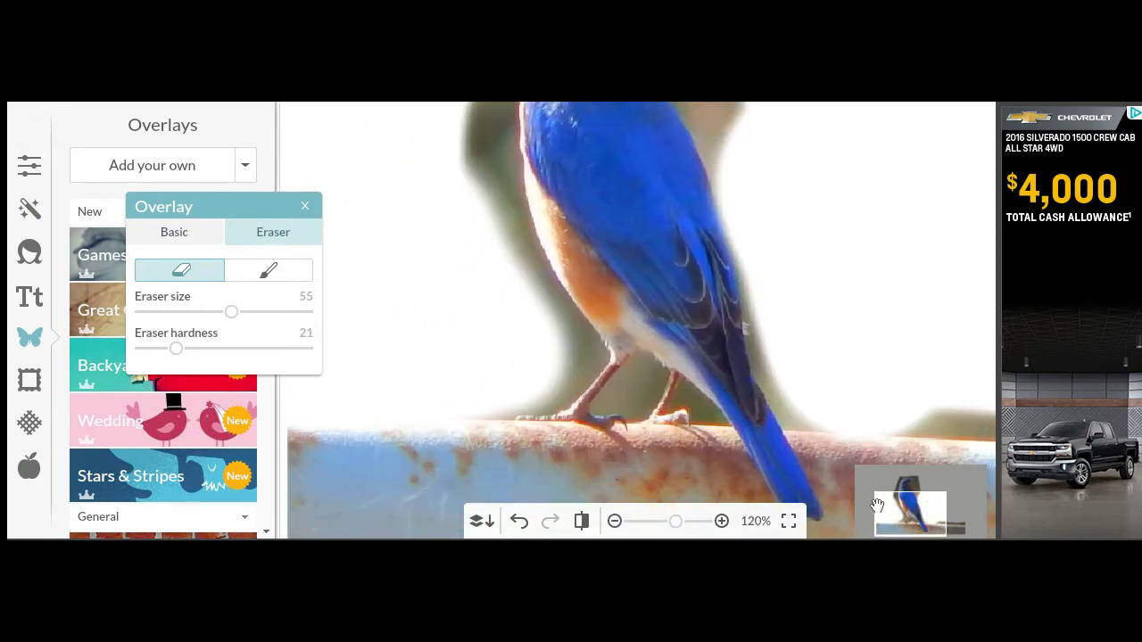
left_click(544, 358)
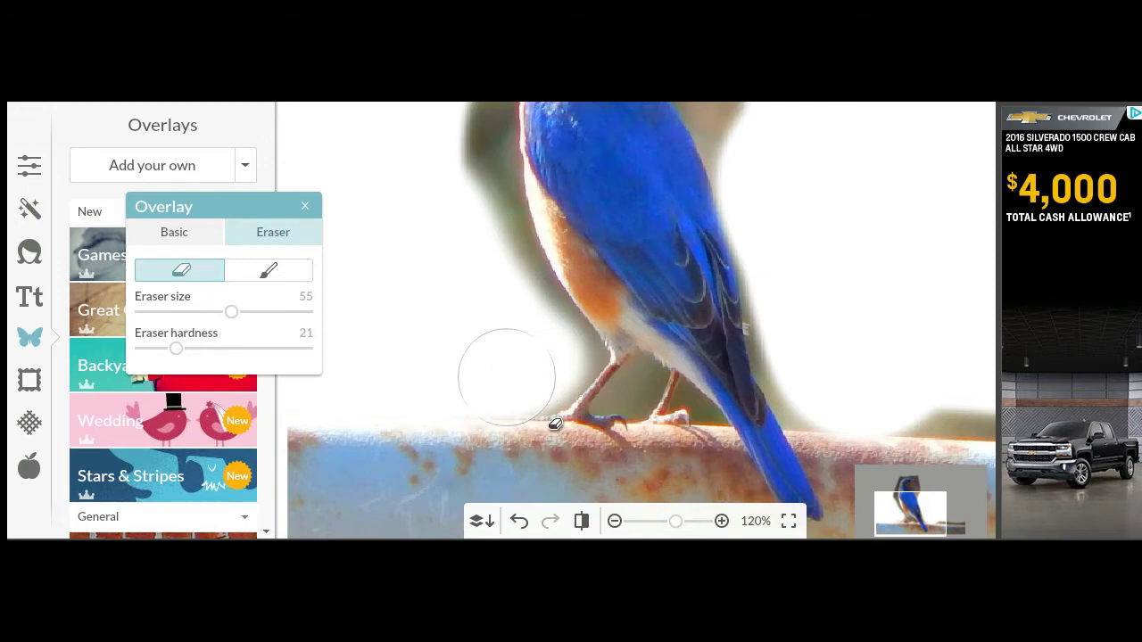
- Shrink the eraser to 44, then 30, erasing under the belly and between the legs
left_click_drag(228, 312, 213, 312)
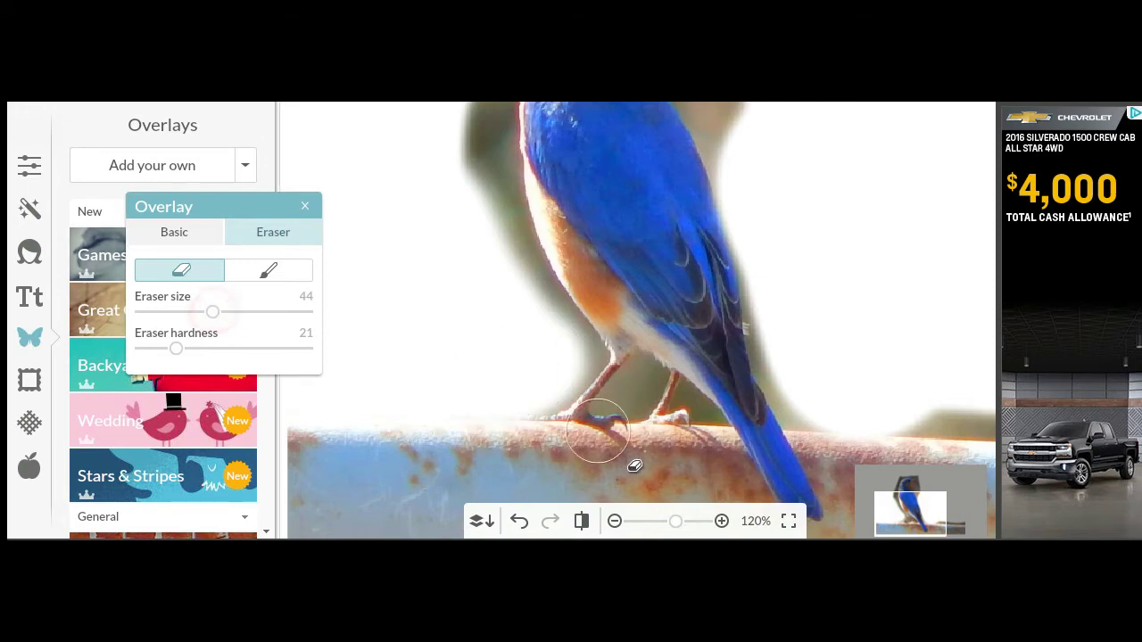
left_click(568, 362)
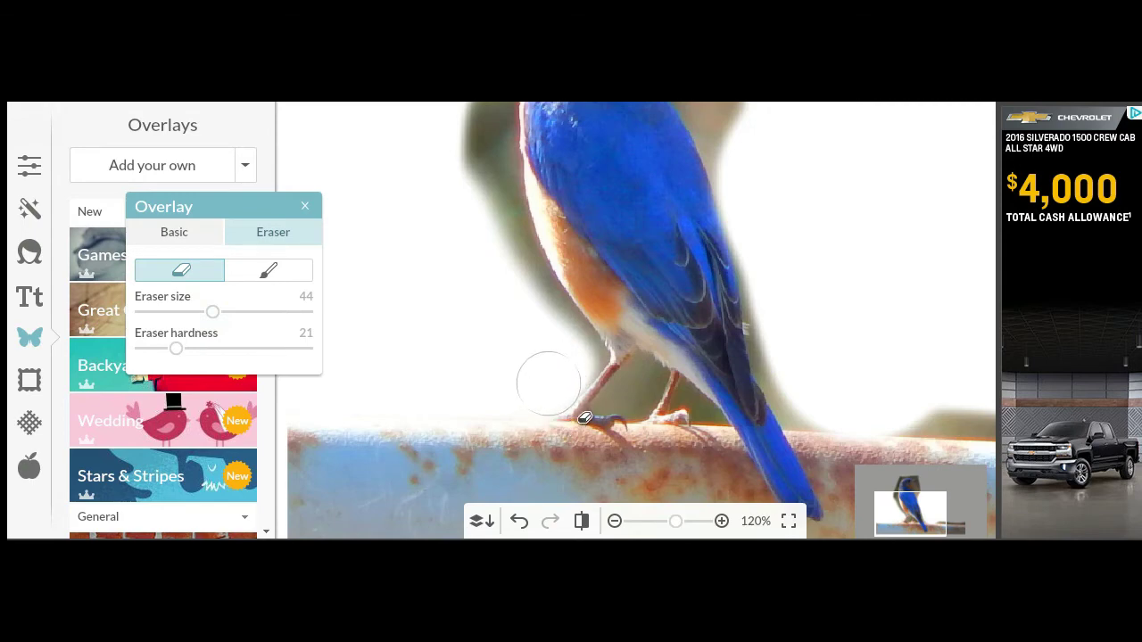
left_click(555, 342)
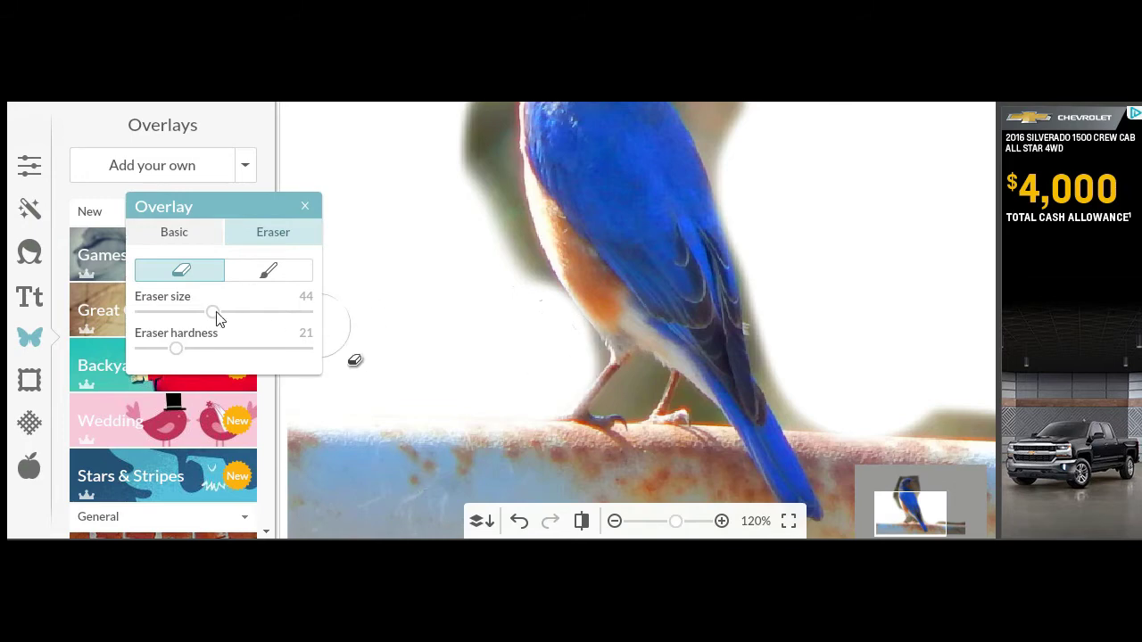
left_click(190, 311)
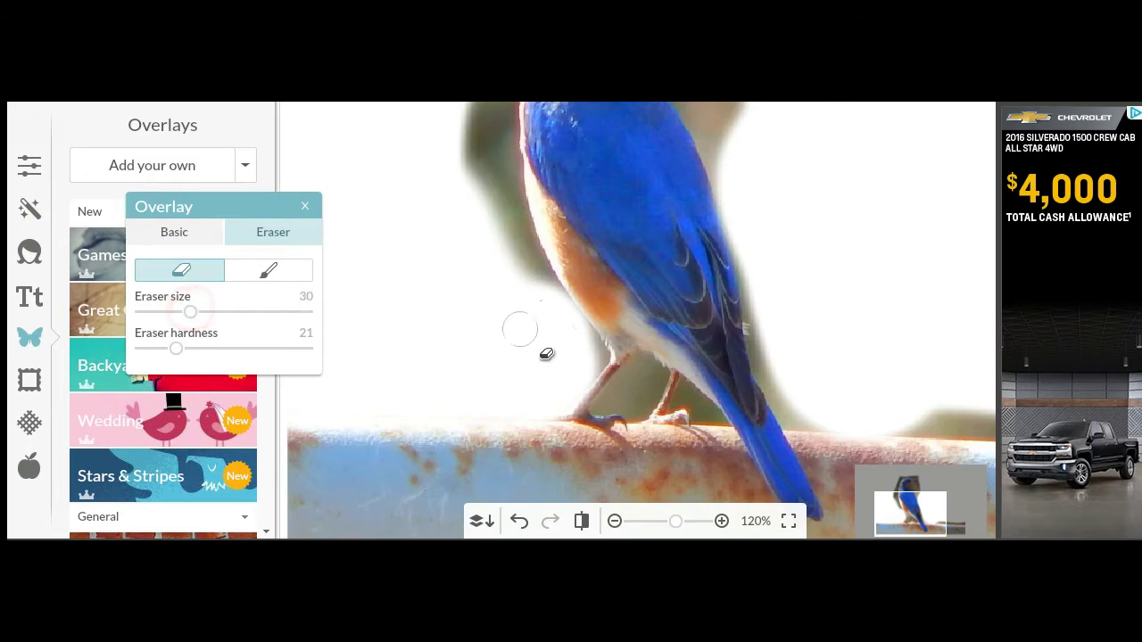
left_click(579, 331)
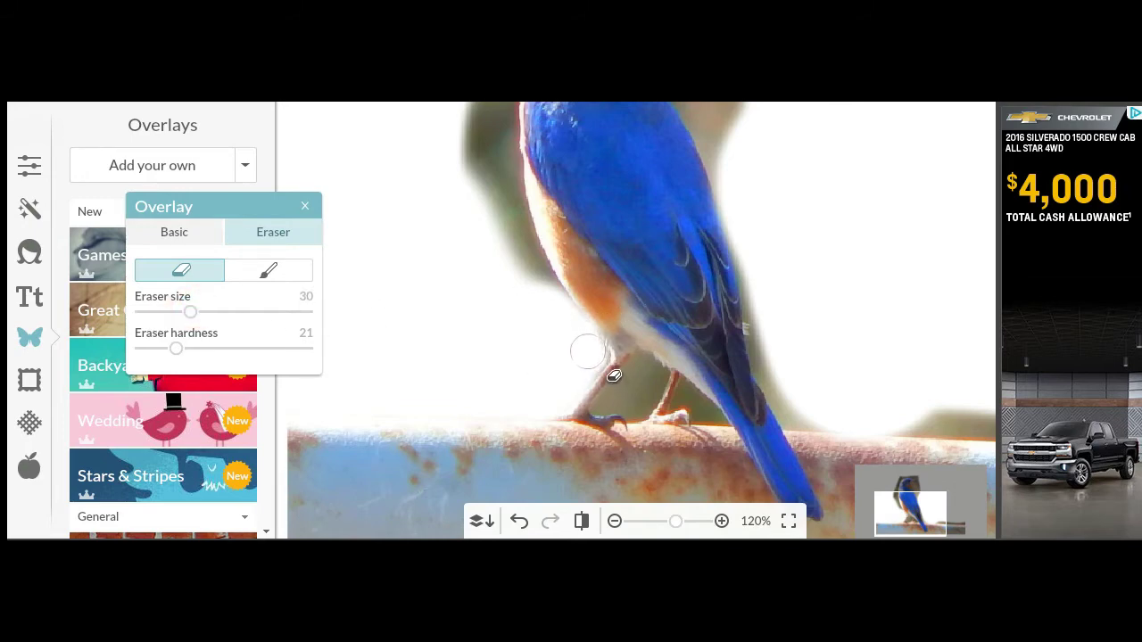
left_click(643, 379)
mouse_move(643, 378)
left_mouse_down()
mouse_move(627, 388)
mouse_move(647, 372)
left_mouse_up()
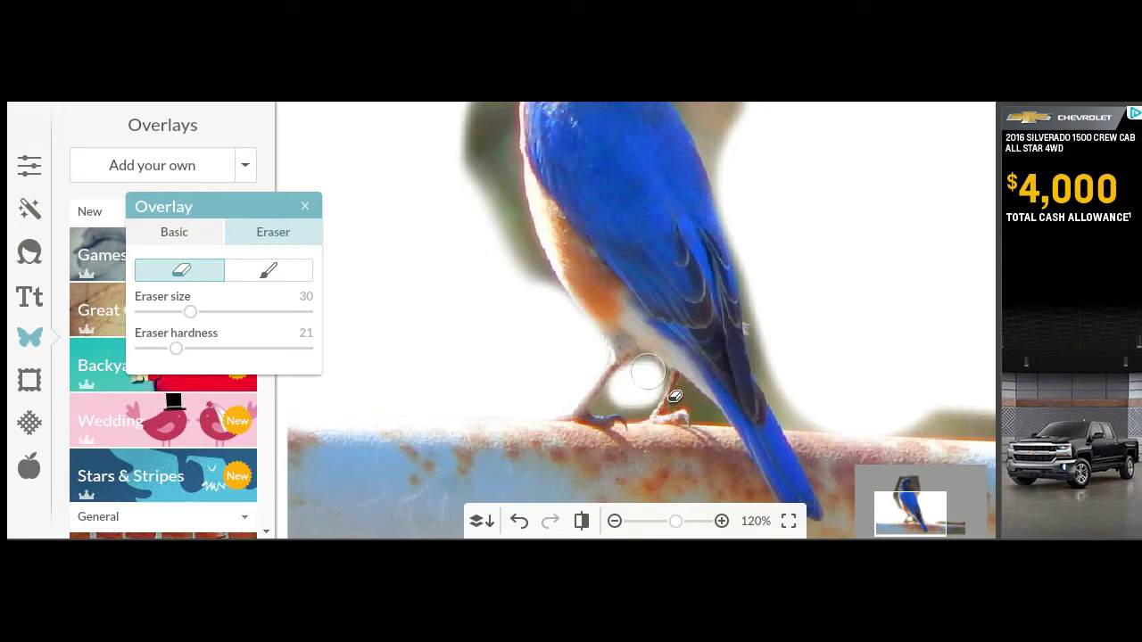
- Using eraser sizes 17, then 7, clean the background around the legs, feet and tail
left_click(168, 312)
left_click(635, 365)
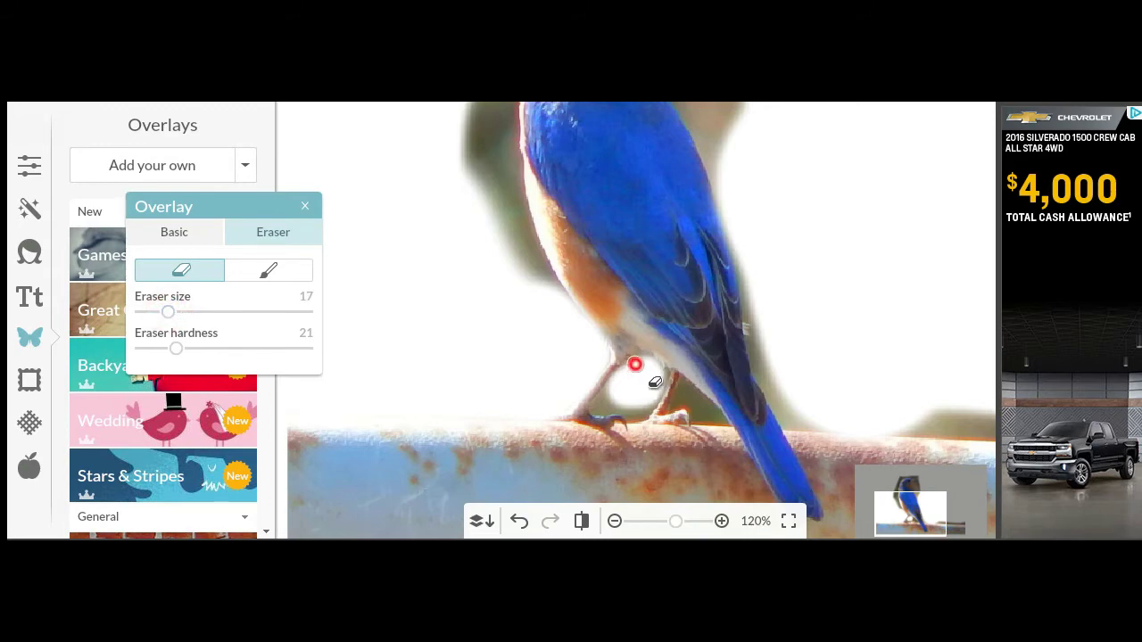
mouse_move(636, 364)
left_mouse_down()
mouse_move(648, 365)
mouse_move(617, 369)
mouse_move(629, 379)
left_mouse_up()
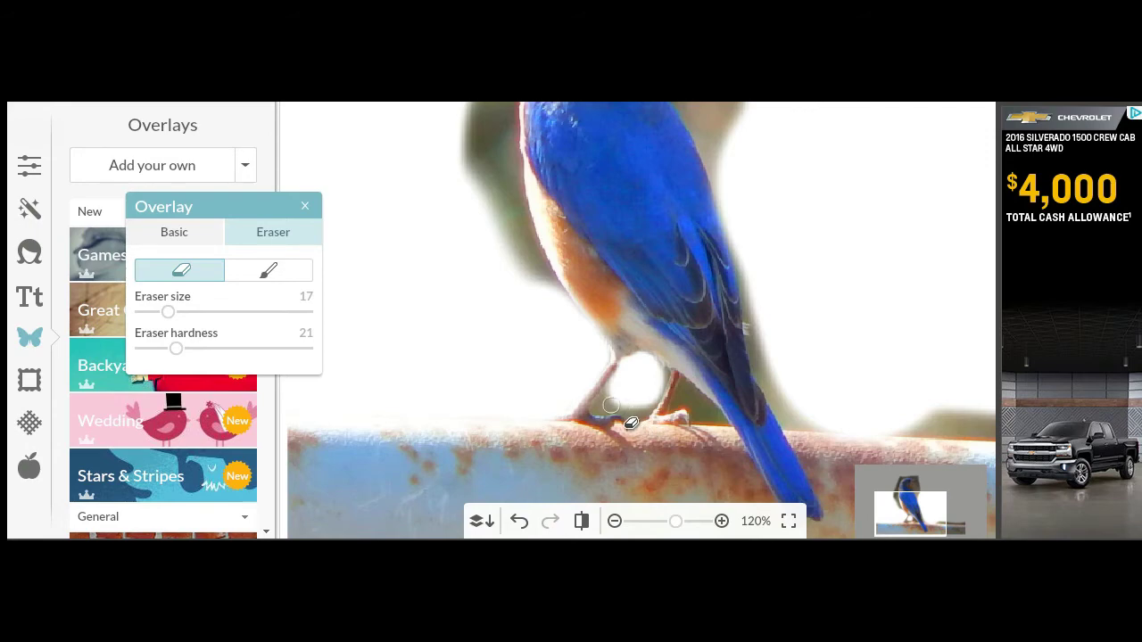
left_click_drag(603, 407, 616, 393)
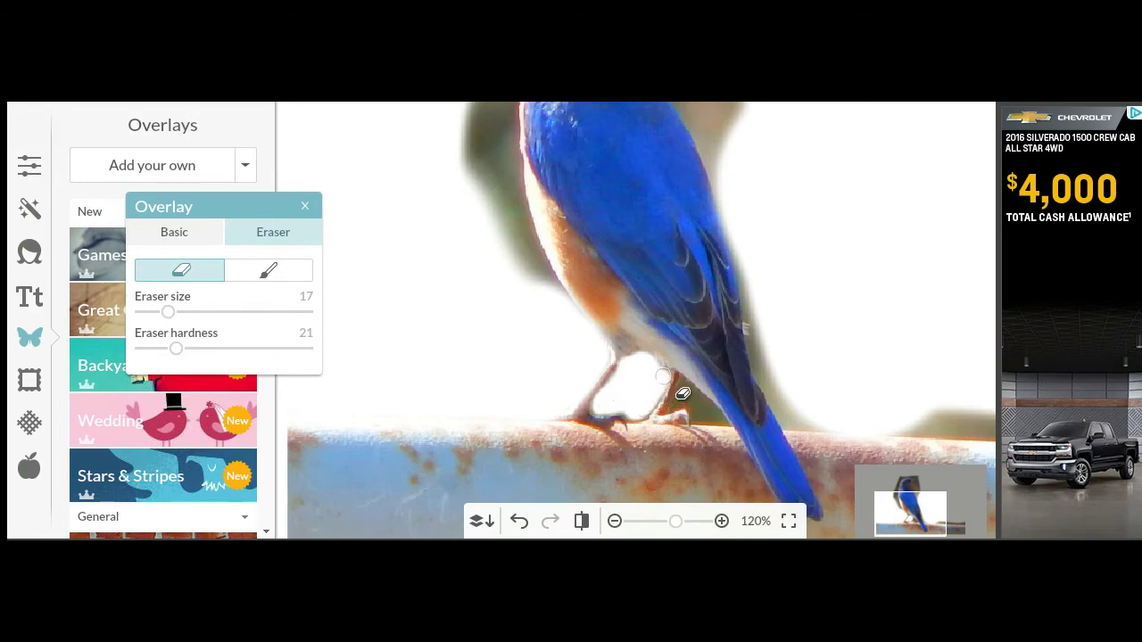
left_click_drag(684, 391, 666, 410)
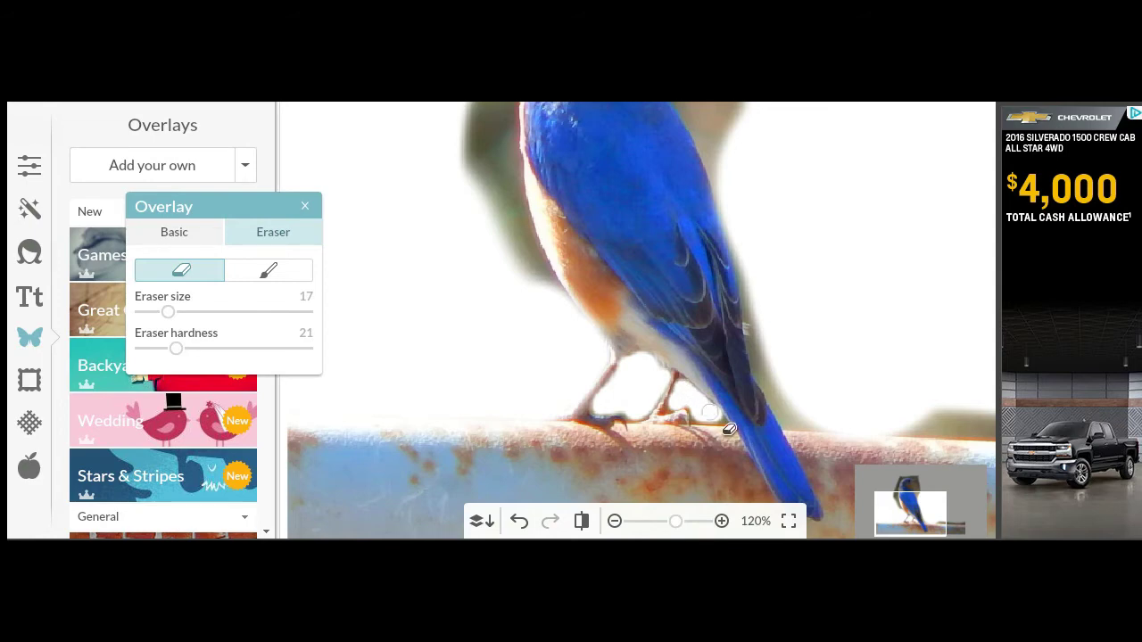
left_click_drag(699, 416, 695, 410)
left_click_drag(717, 413, 719, 417)
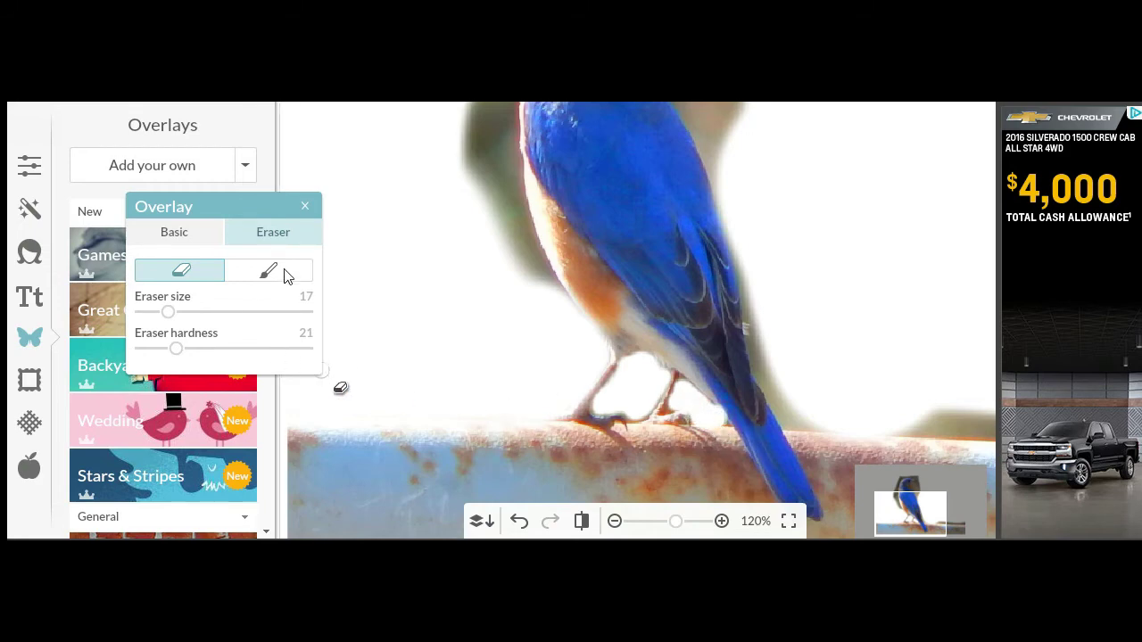
left_click(153, 313)
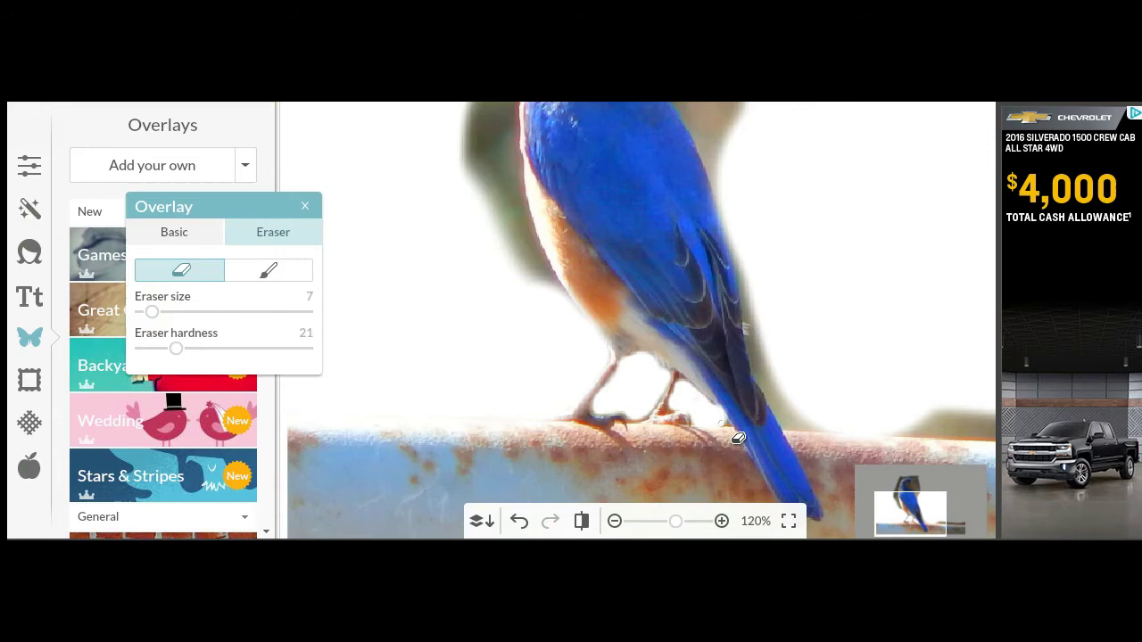
left_click(712, 405)
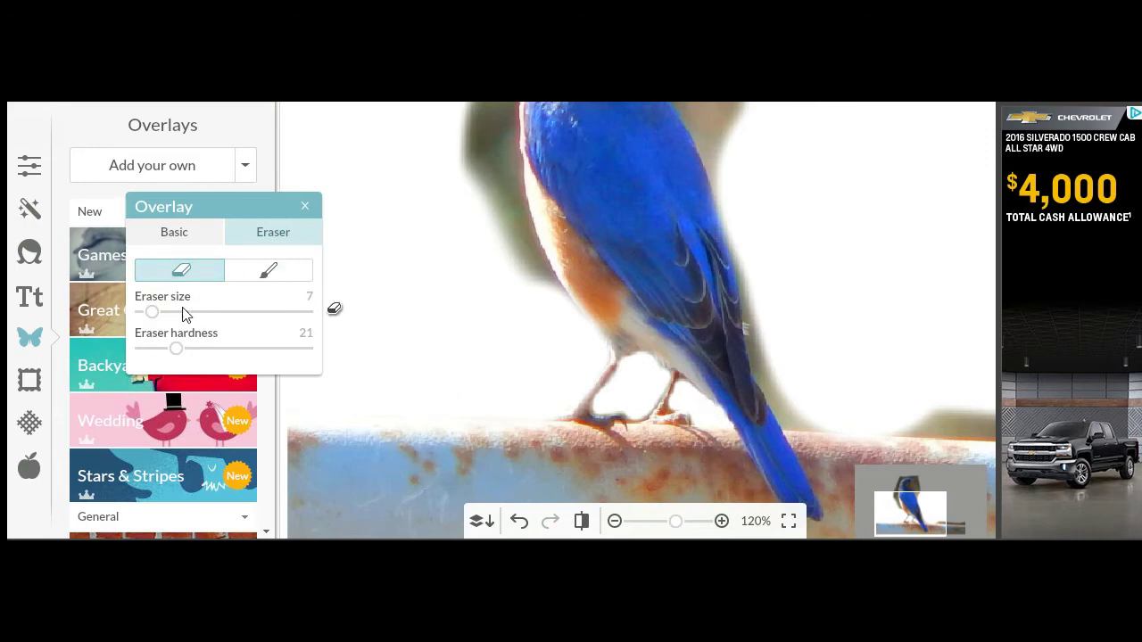
left_click_drag(612, 364, 629, 381)
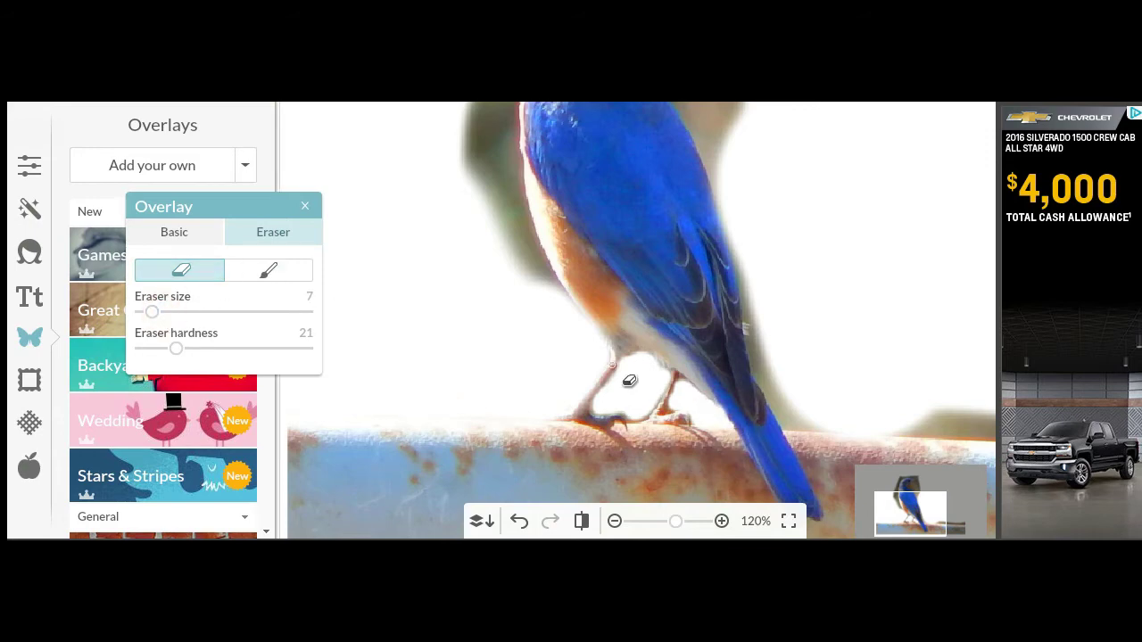
- Enlarge the eraser to 36 and whiten the grey background beside the breast and neck
left_click(200, 311)
left_click(563, 327)
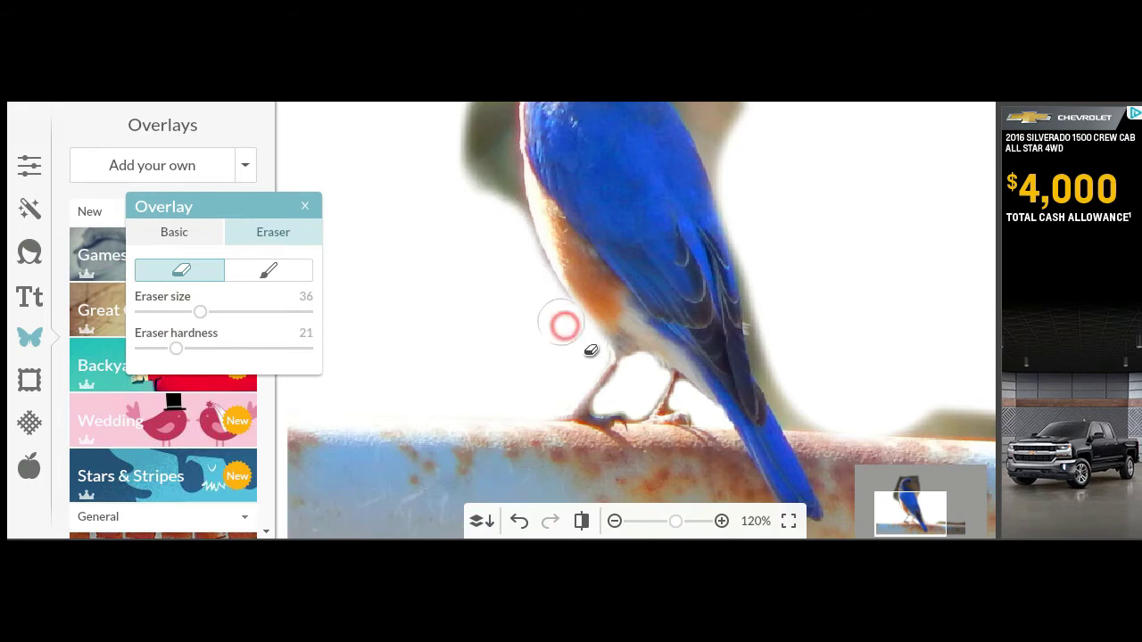
mouse_move(532, 270)
left_mouse_down()
mouse_move(491, 194)
mouse_move(474, 188)
mouse_move(518, 231)
mouse_move(501, 174)
mouse_move(466, 174)
mouse_move(510, 222)
left_mouse_up()
scroll(818, 526, "up", 5)
mouse_move(571, 419)
left_mouse_down()
mouse_move(548, 338)
mouse_move(574, 434)
mouse_move(548, 347)
mouse_move(572, 345)
mouse_move(586, 249)
mouse_move(581, 300)
mouse_move(649, 213)
mouse_move(585, 294)
mouse_move(650, 163)
mouse_move(678, 207)
mouse_move(750, 217)
mouse_move(714, 201)
mouse_move(763, 218)
mouse_move(700, 200)
mouse_move(642, 223)
left_mouse_up()
- At eraser size 21, erase above the beak and paint back a small spot there
left_click_drag(200, 311, 175, 312)
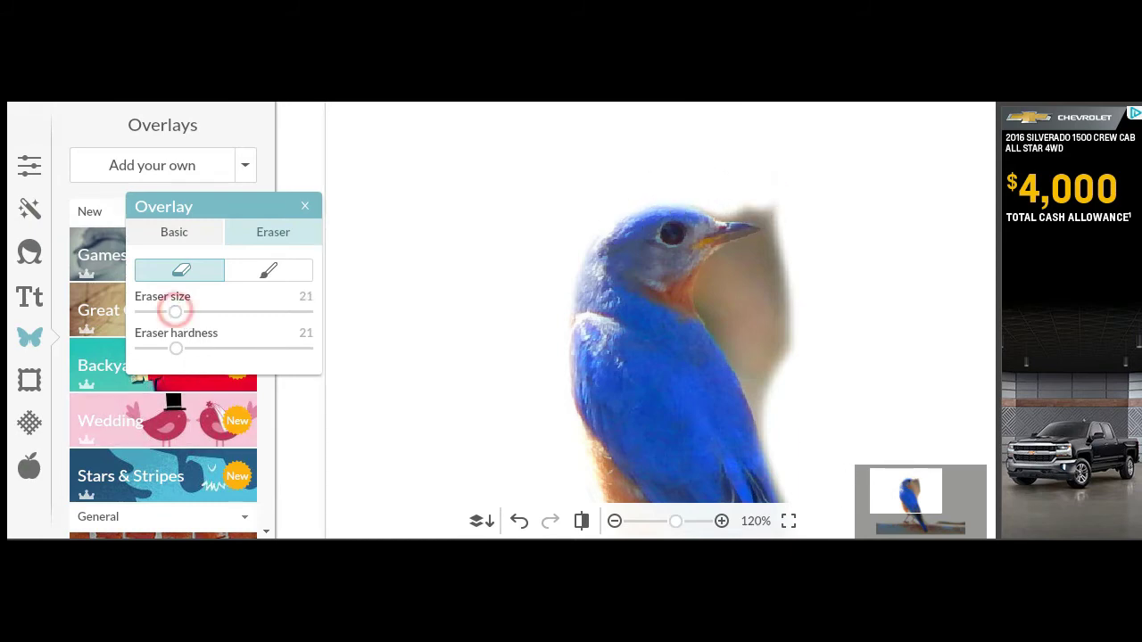
mouse_move(740, 227)
left_mouse_down()
mouse_move(792, 201)
mouse_move(747, 229)
left_mouse_up()
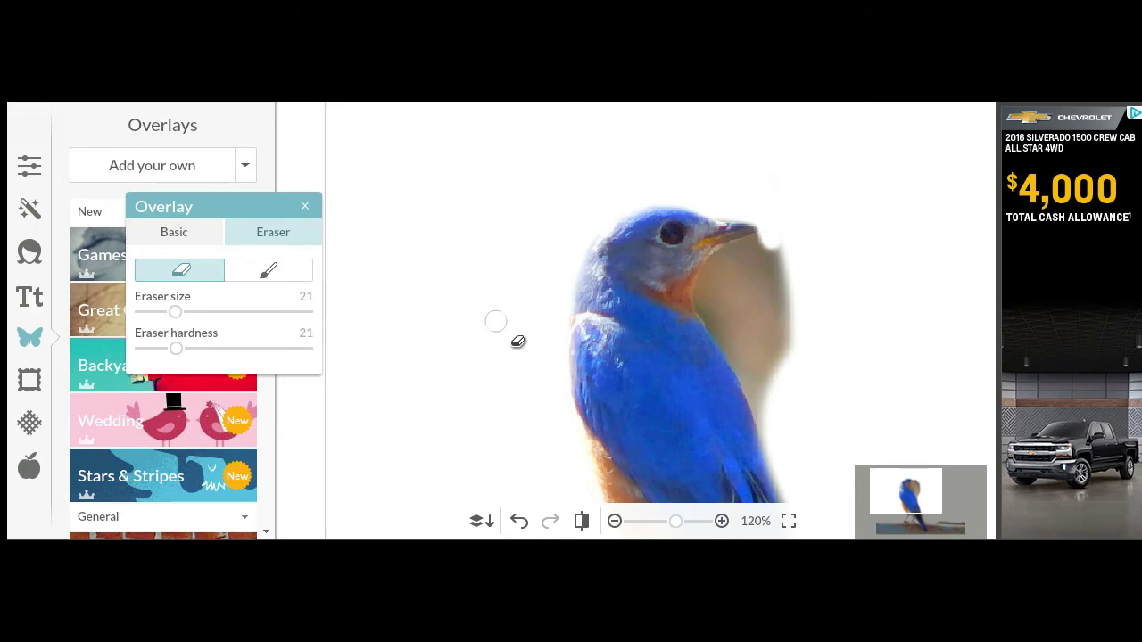
left_click(272, 272)
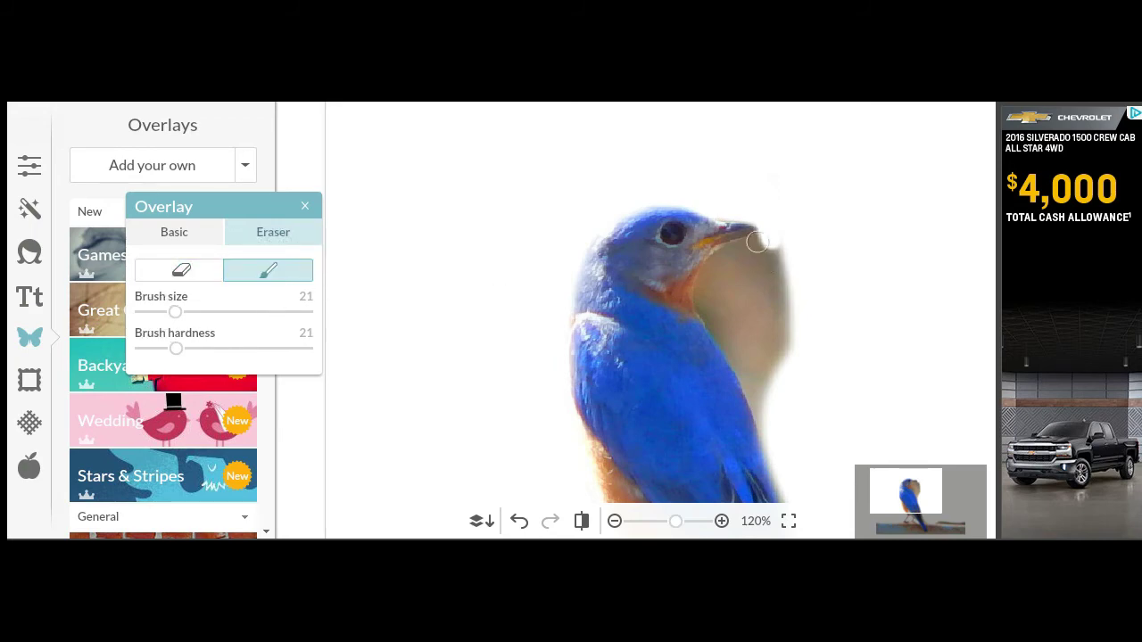
left_click_drag(737, 231, 747, 231)
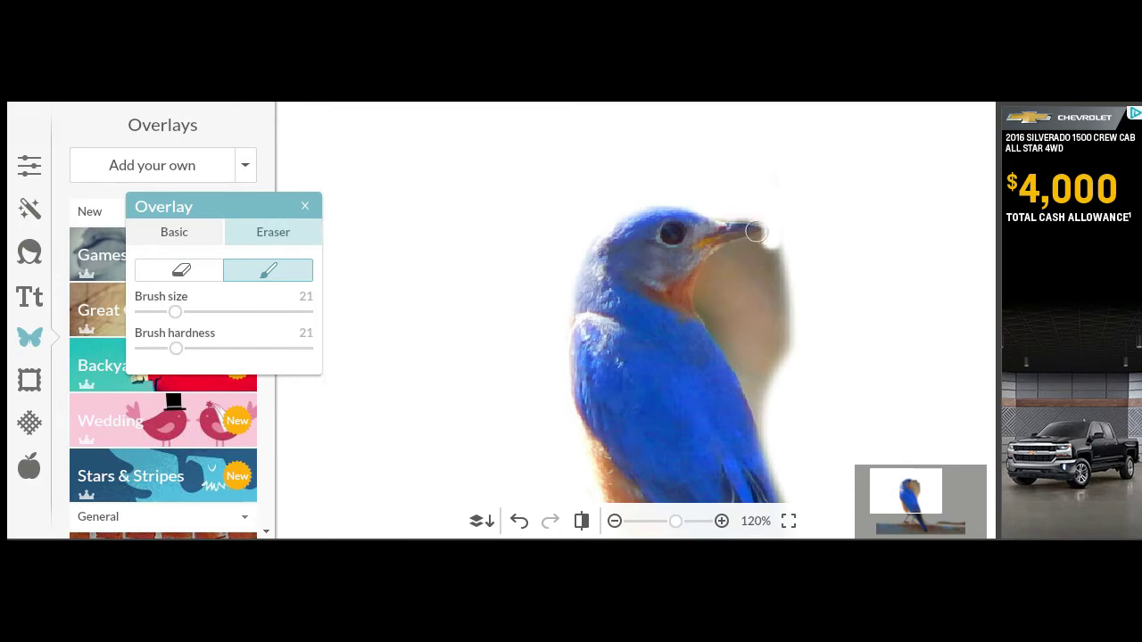
- Erase the grey patch just below the beak, ending in erase mode
left_click(177, 264)
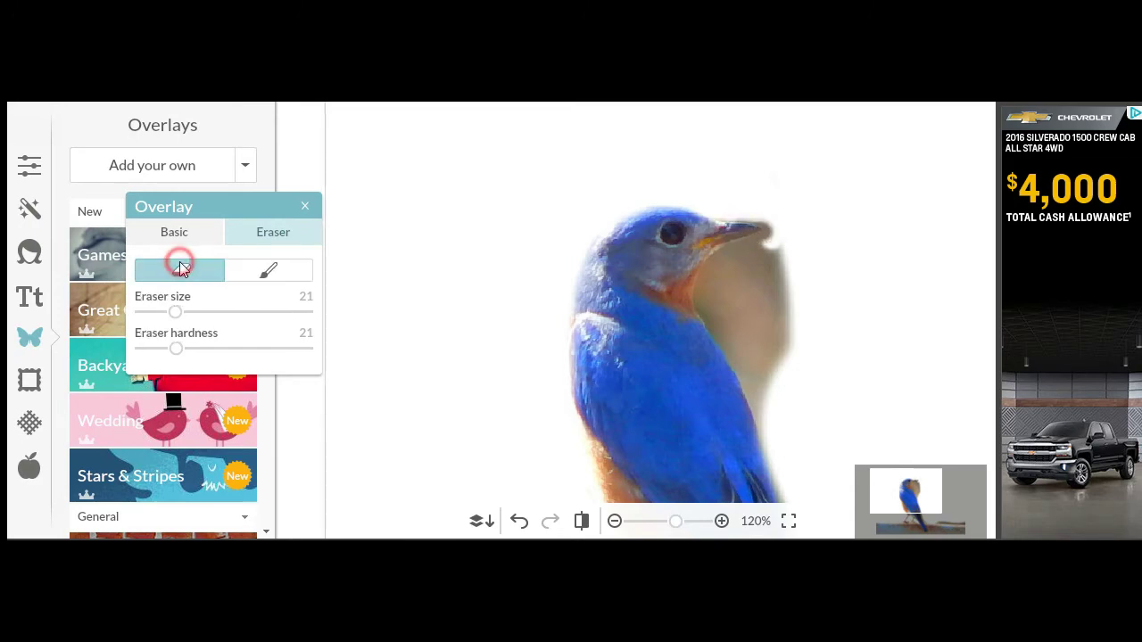
mouse_move(752, 259)
left_mouse_down()
mouse_move(772, 272)
mouse_move(793, 265)
left_mouse_up()
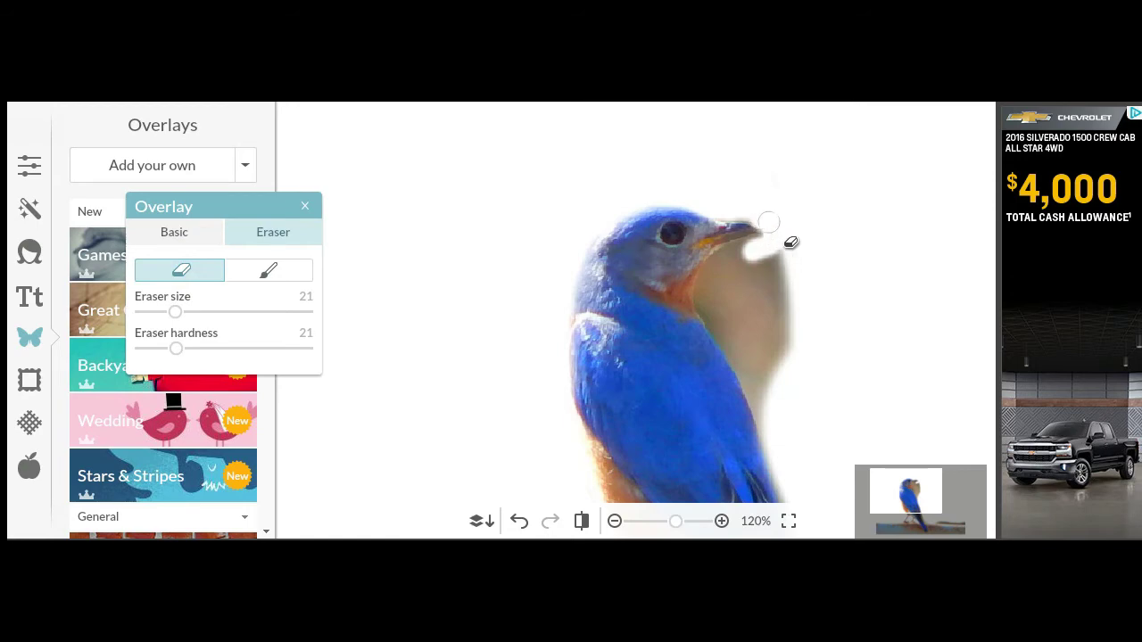
left_click(269, 267)
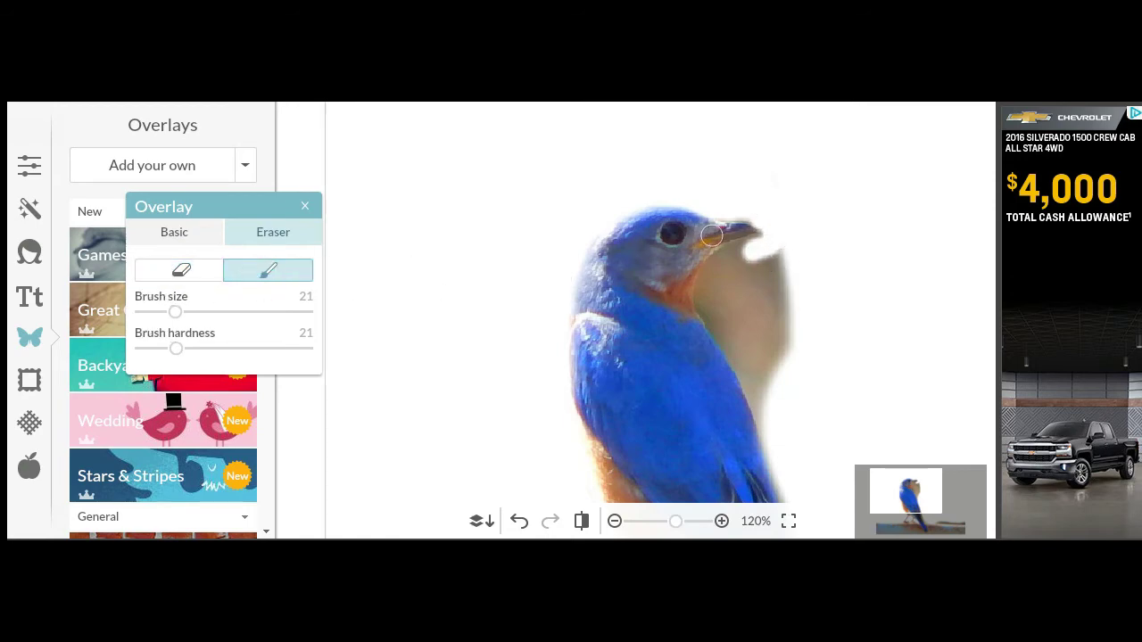
left_click(198, 273)
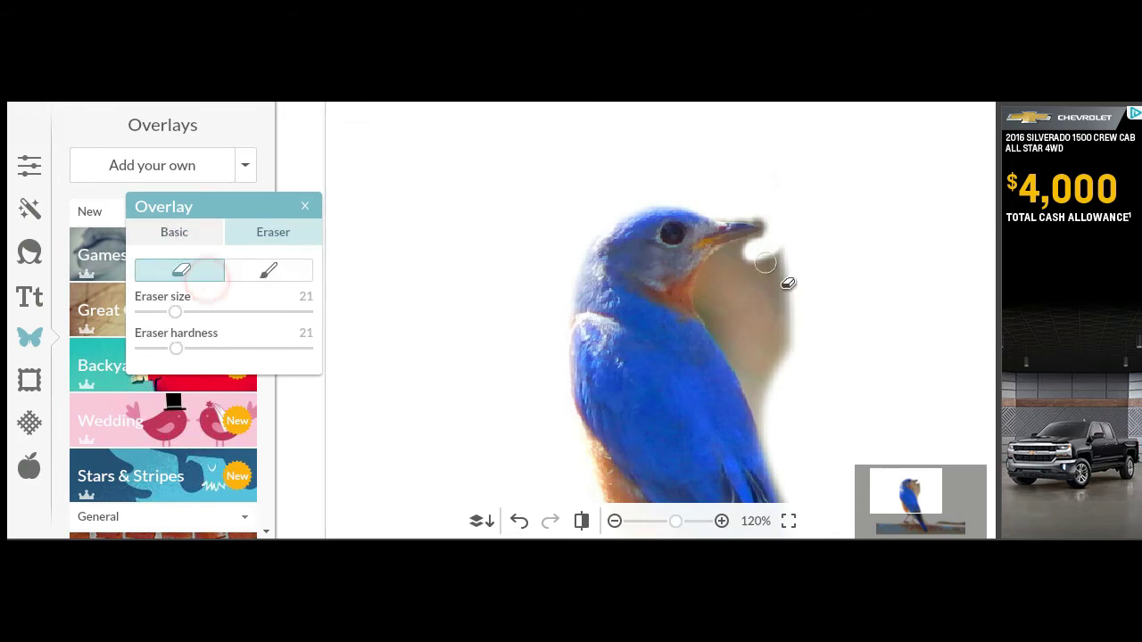
- Zoom to 140% and erase more background along and below the beak
left_click(721, 521)
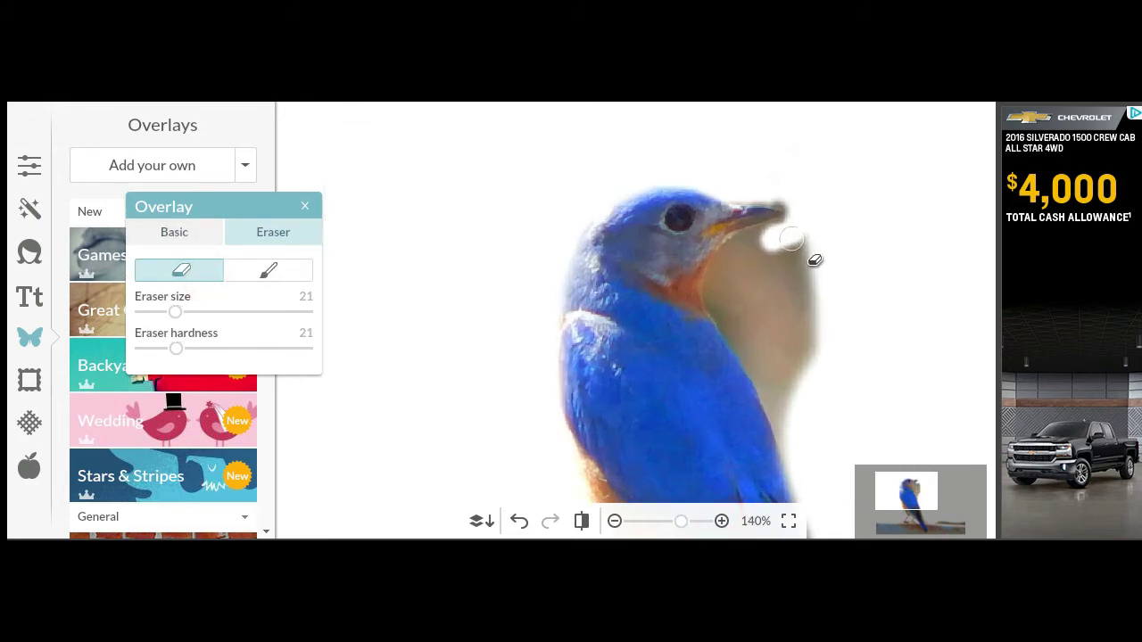
mouse_move(789, 227)
left_mouse_down()
mouse_move(774, 235)
mouse_move(791, 204)
mouse_move(779, 197)
left_mouse_up()
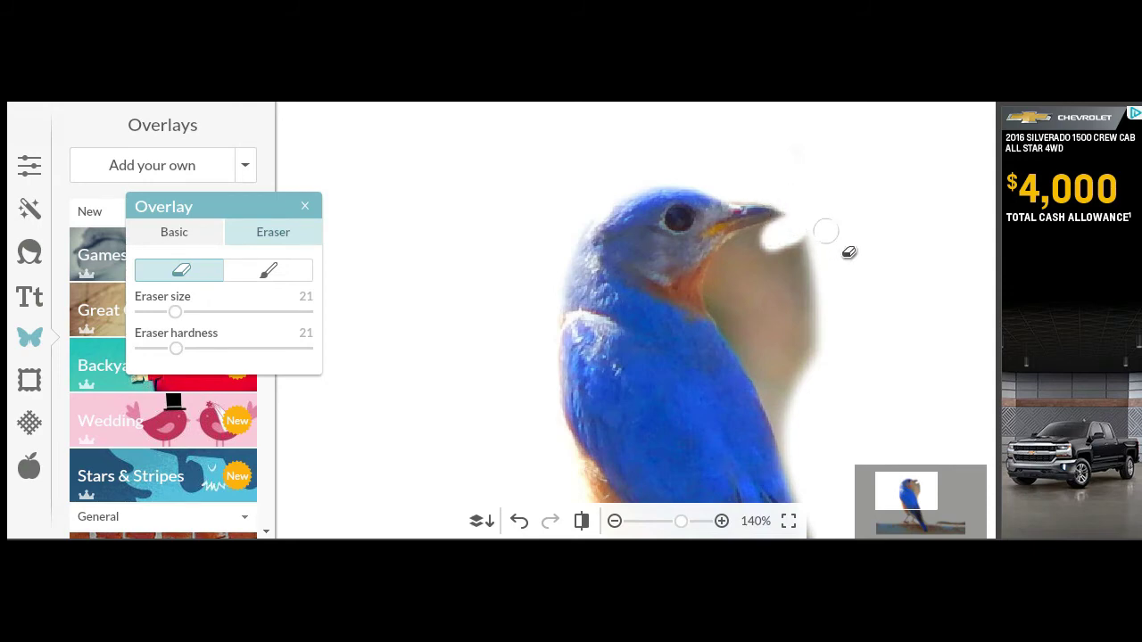
mouse_move(748, 245)
left_mouse_down()
mouse_move(807, 224)
mouse_move(740, 247)
mouse_move(720, 271)
mouse_move(726, 297)
mouse_move(690, 295)
left_mouse_up()
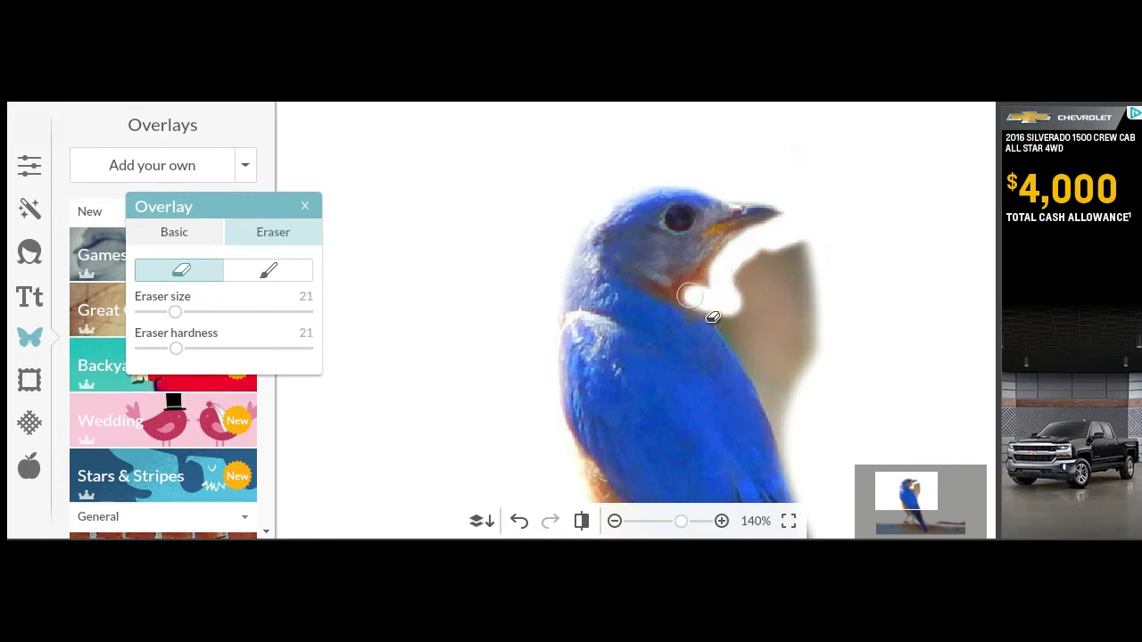
- Paint back mistakenly erased throat feathers, then erase the grey patch beside the throat at size 34
left_click(251, 278)
mouse_move(714, 314)
left_mouse_down()
mouse_move(702, 291)
mouse_move(685, 299)
left_mouse_up()
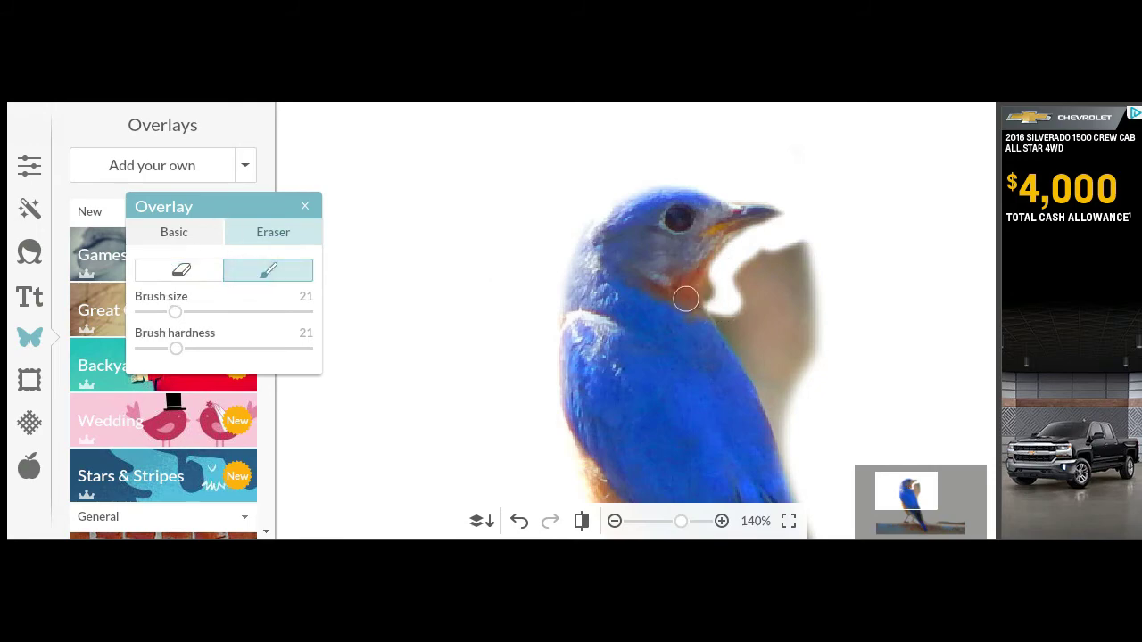
left_click(214, 272)
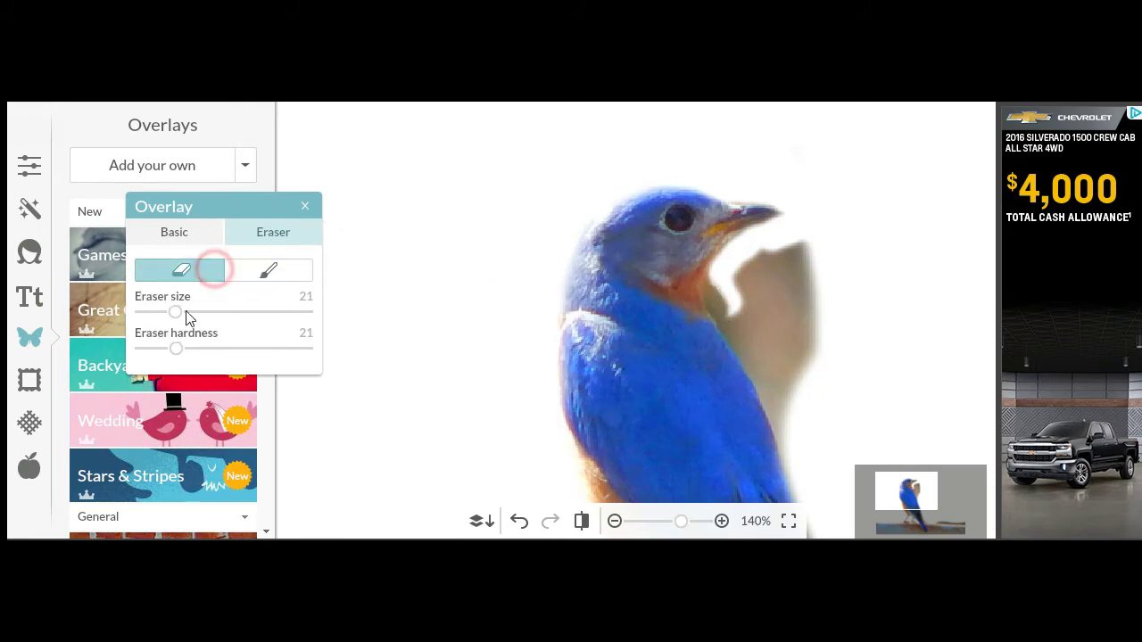
left_click(196, 312)
mouse_move(761, 307)
left_mouse_down()
mouse_move(759, 327)
mouse_move(834, 288)
mouse_move(847, 339)
mouse_move(831, 394)
mouse_move(798, 329)
mouse_move(811, 395)
mouse_move(764, 339)
mouse_move(758, 309)
mouse_move(790, 377)
left_mouse_up()
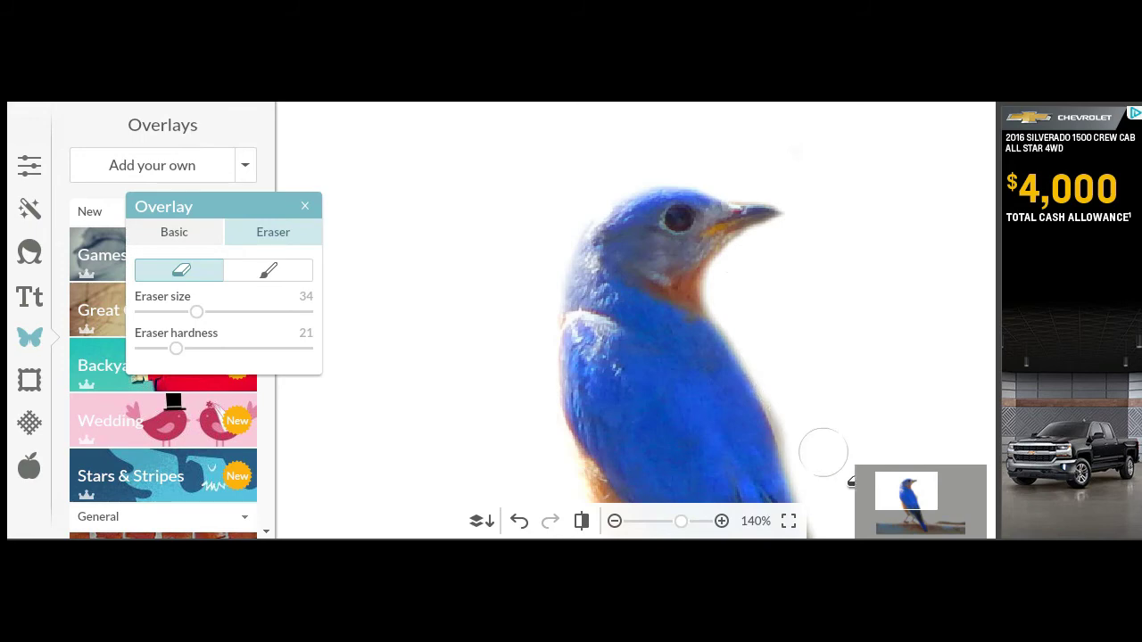
- Erase the dark fringe along the bird's back and tail edge
left_click_drag(895, 492, 909, 506)
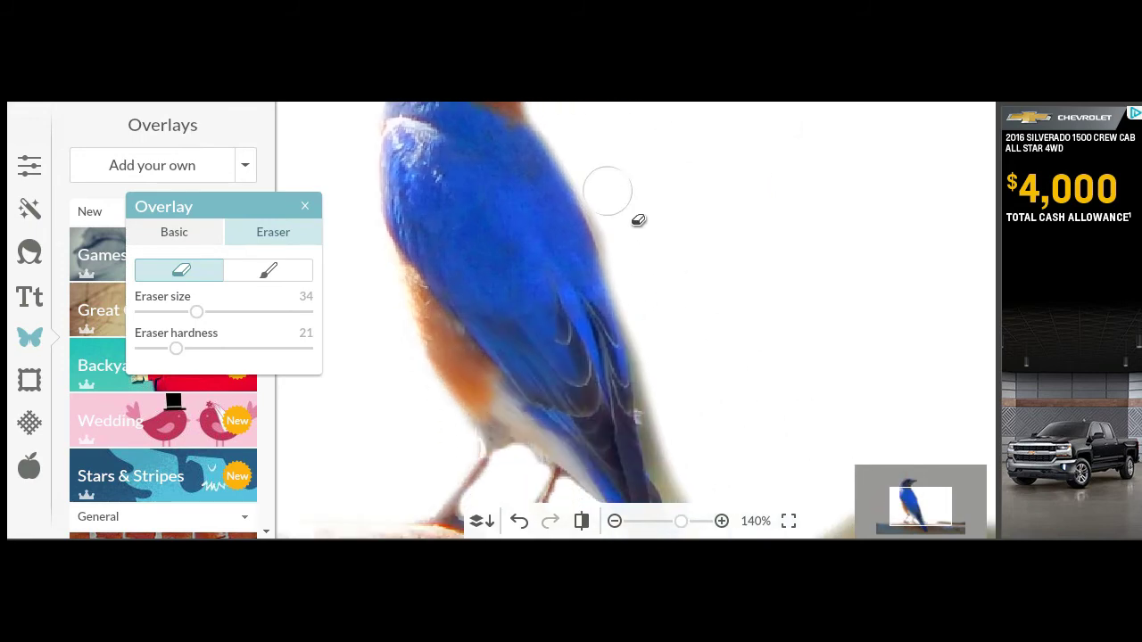
left_click_drag(637, 220, 651, 262)
mouse_move(647, 304)
left_mouse_down()
mouse_move(658, 392)
mouse_move(762, 435)
mouse_move(646, 415)
mouse_move(666, 431)
mouse_move(661, 398)
left_mouse_up()
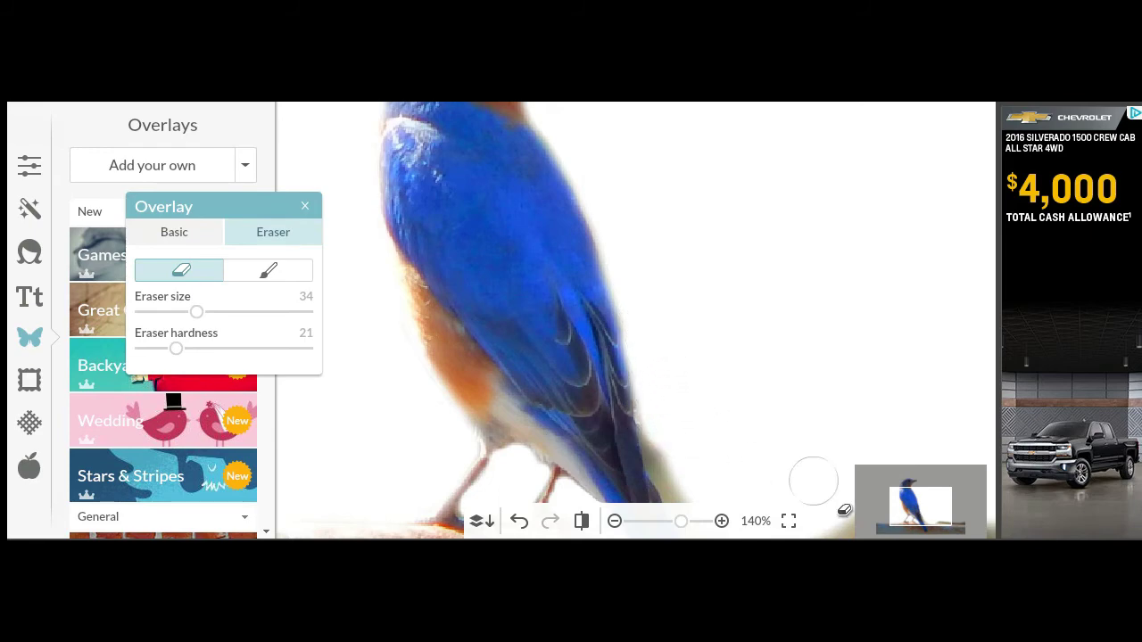
left_click_drag(895, 495, 931, 517)
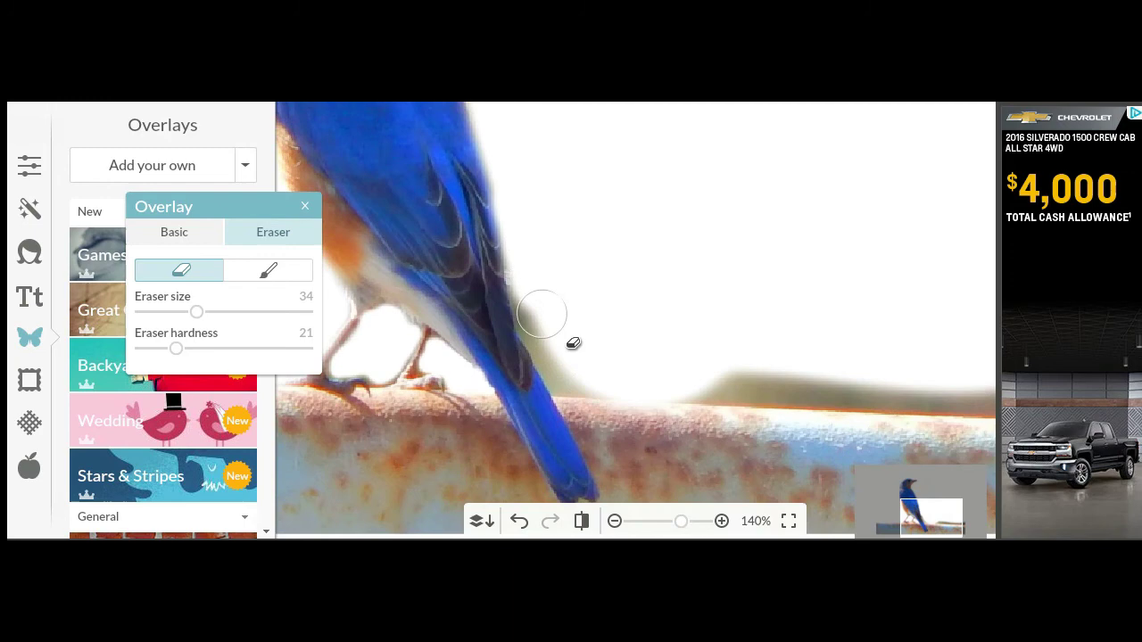
left_click_drag(568, 297, 566, 313)
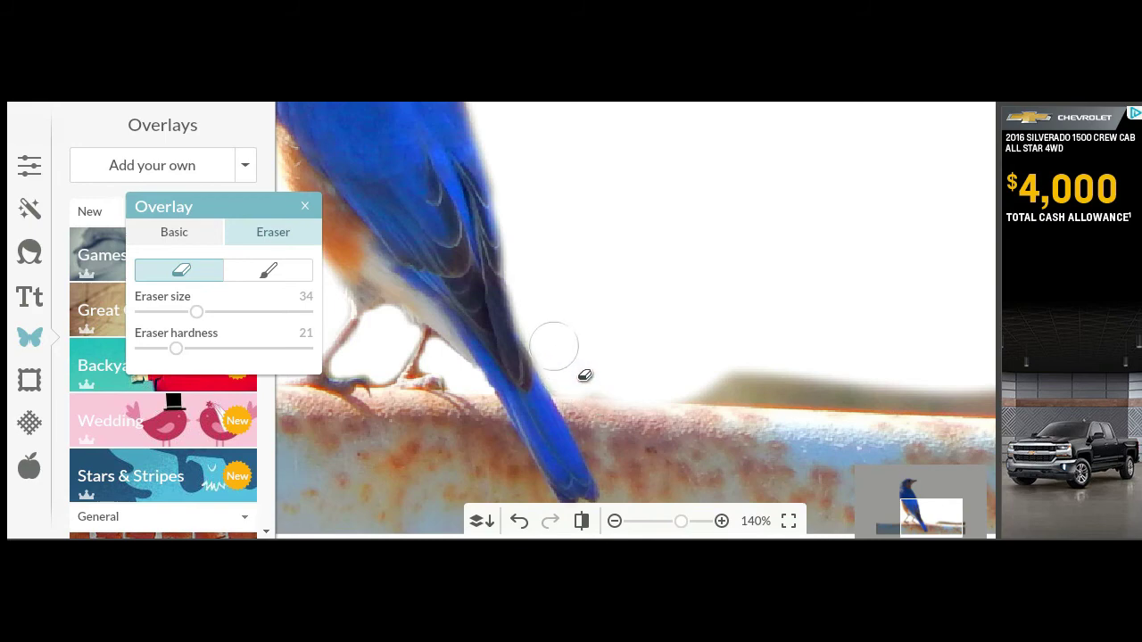
mouse_move(553, 348)
left_mouse_down()
mouse_move(582, 380)
mouse_move(808, 383)
mouse_move(779, 390)
left_mouse_up()
- Erase the dark fringe along the top of the rail and fit the whole image in view
left_click_drag(684, 382, 726, 392)
left_click(931, 508)
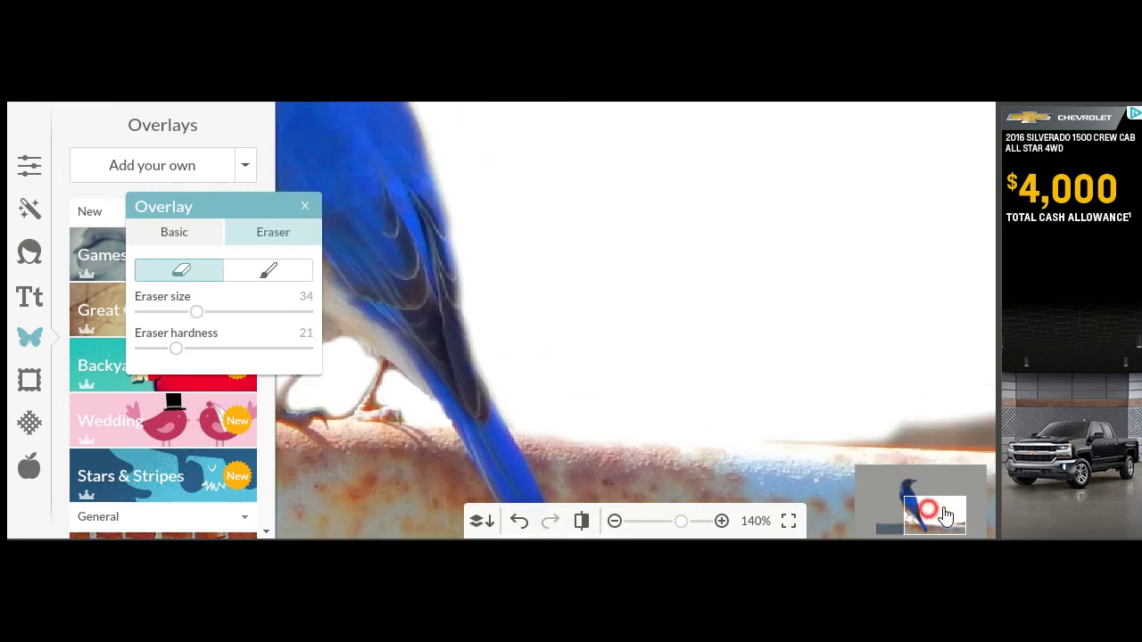
mouse_move(547, 421)
left_mouse_down()
mouse_move(554, 410)
mouse_move(842, 416)
mouse_move(735, 421)
left_mouse_up()
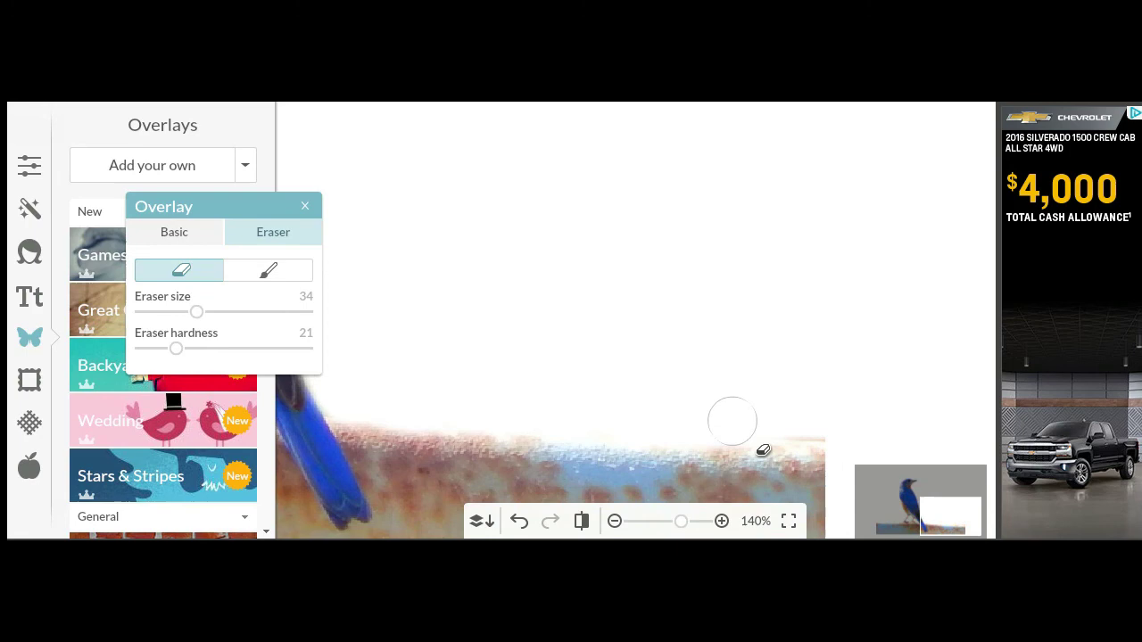
left_click(788, 521)
left_click(193, 243)
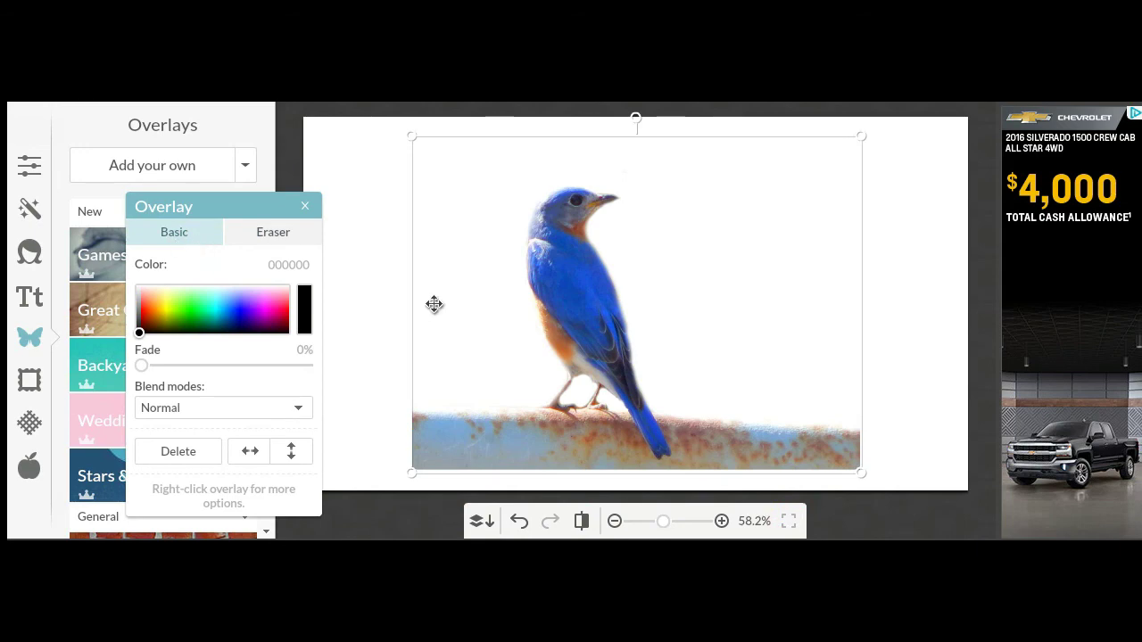
- Scale the bird overlay up toward the upper right and shift it so the perch runs along the bottom edge
left_click(874, 149)
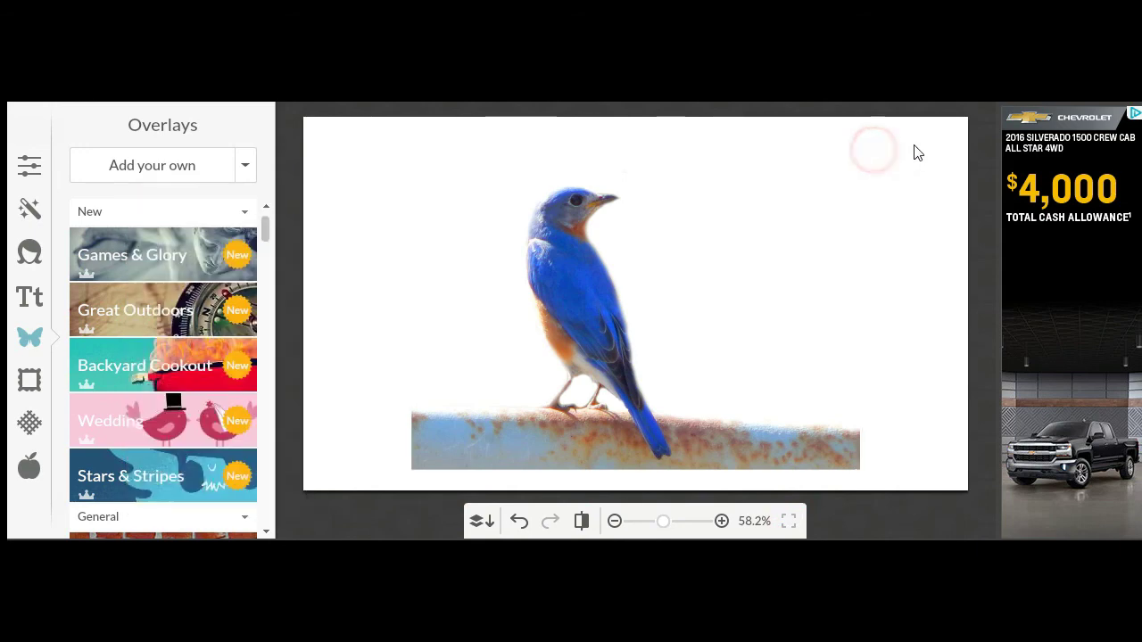
left_click(580, 412)
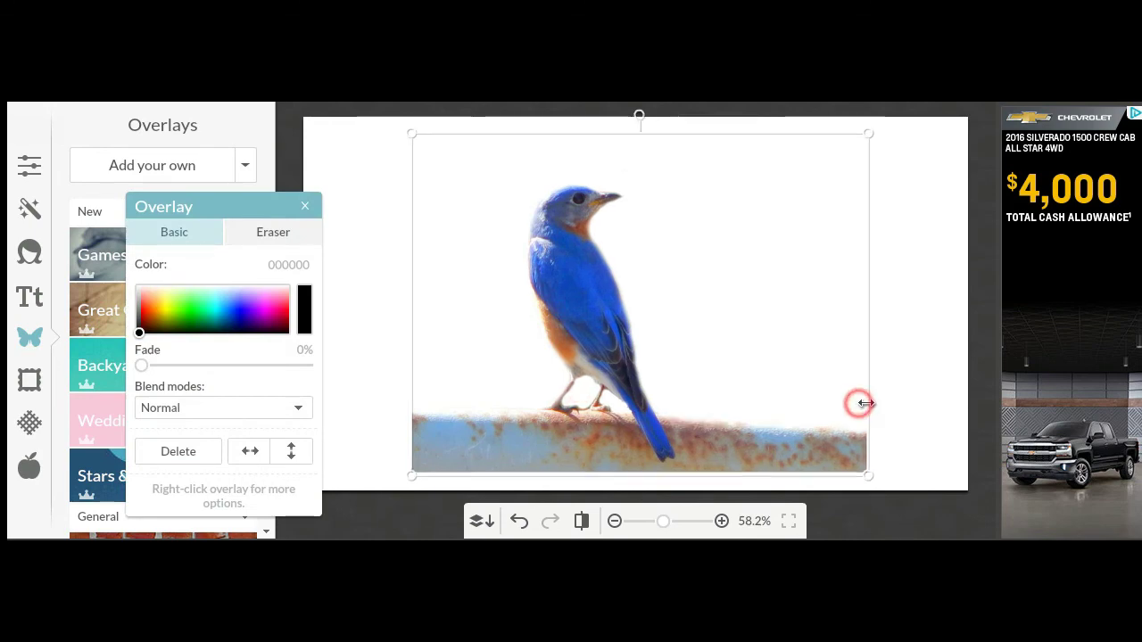
scroll(859, 400, "up", 3)
left_click_drag(829, 434, 704, 420)
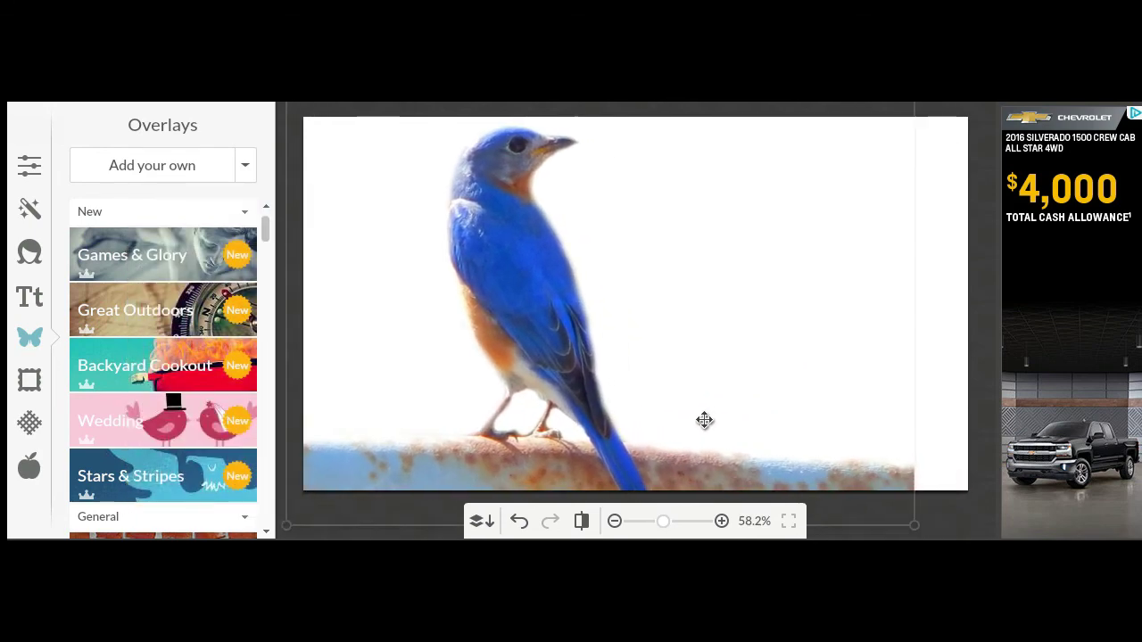
left_click_drag(916, 342, 735, 361)
left_click_drag(637, 349, 652, 390)
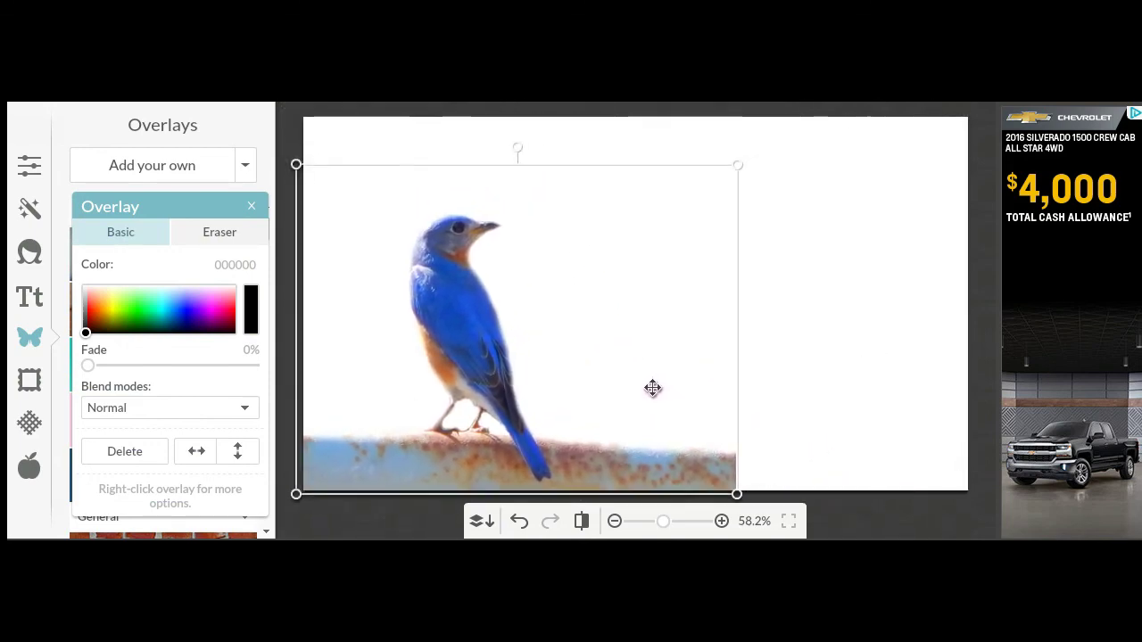
left_click_drag(740, 165, 877, 59)
left_click(919, 240)
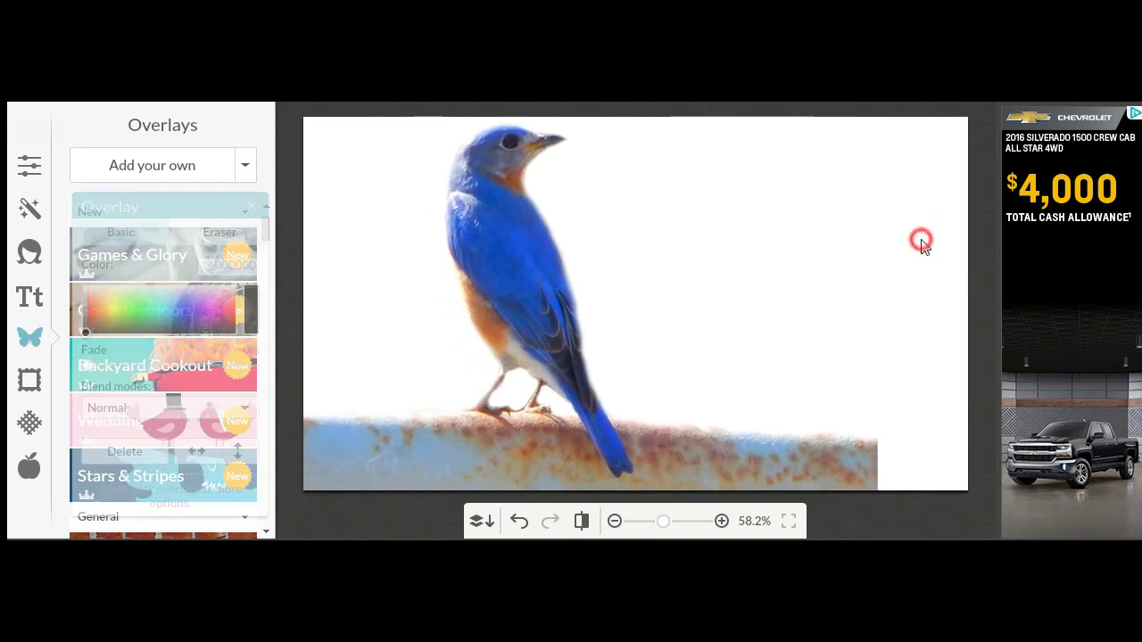